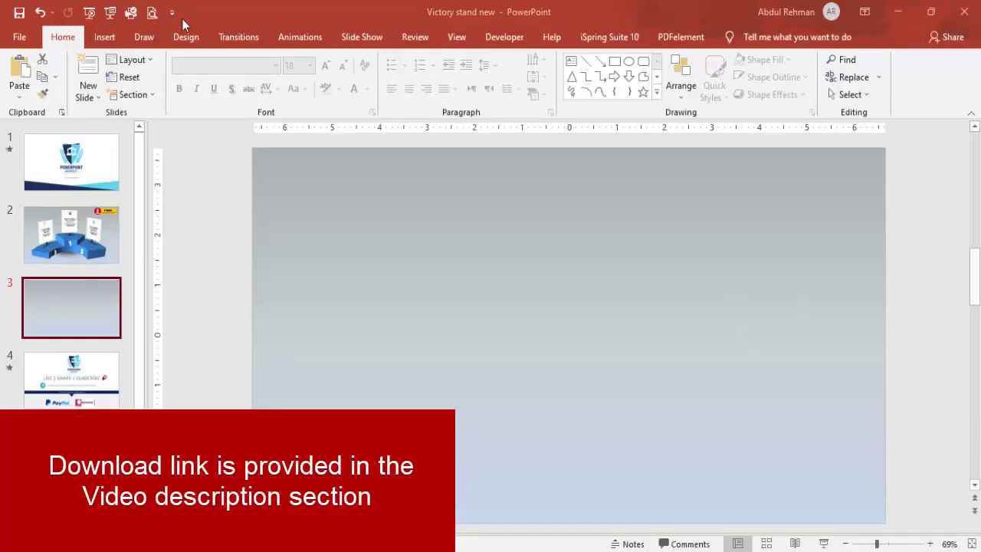
# - Draw a block arc on slide 3, enlarge it to 7.59 inches, and shift it left and down
pyautogui.click(105, 37)
pyautogui.click(229, 84)
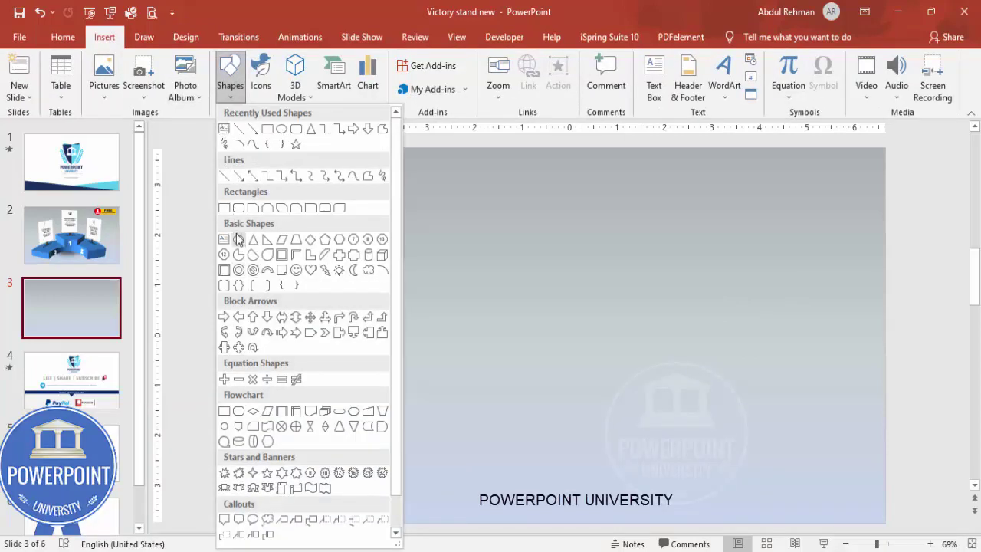
pyautogui.click(268, 272)
pyautogui.moveTo(445, 238)
pyautogui.mouseDown()
pyautogui.moveTo(648, 426)
pyautogui.moveTo(764, 499)
pyautogui.mouseUp()
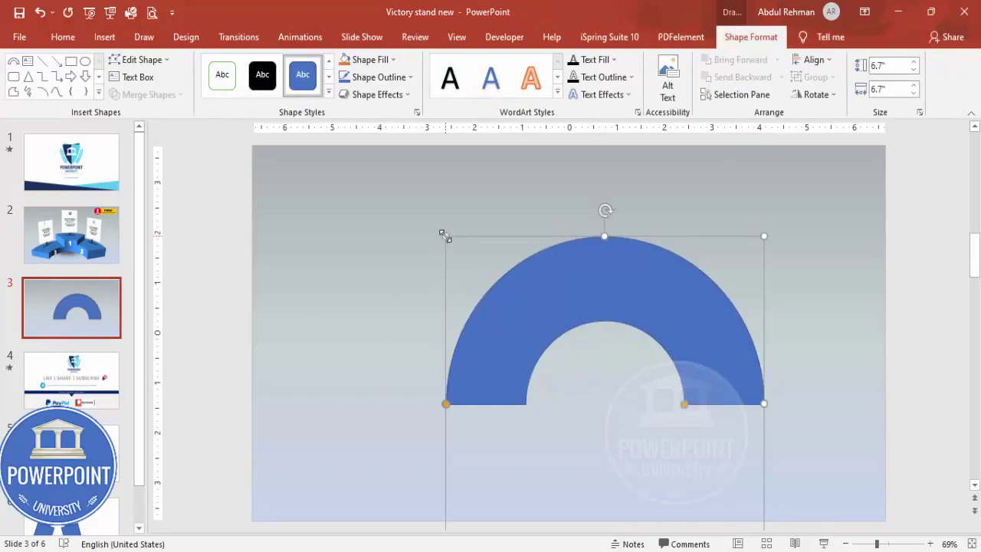
pyautogui.moveTo(444, 235); pyautogui.dragTo(404, 191)
pyautogui.moveTo(587, 253); pyautogui.dragTo(549, 278)
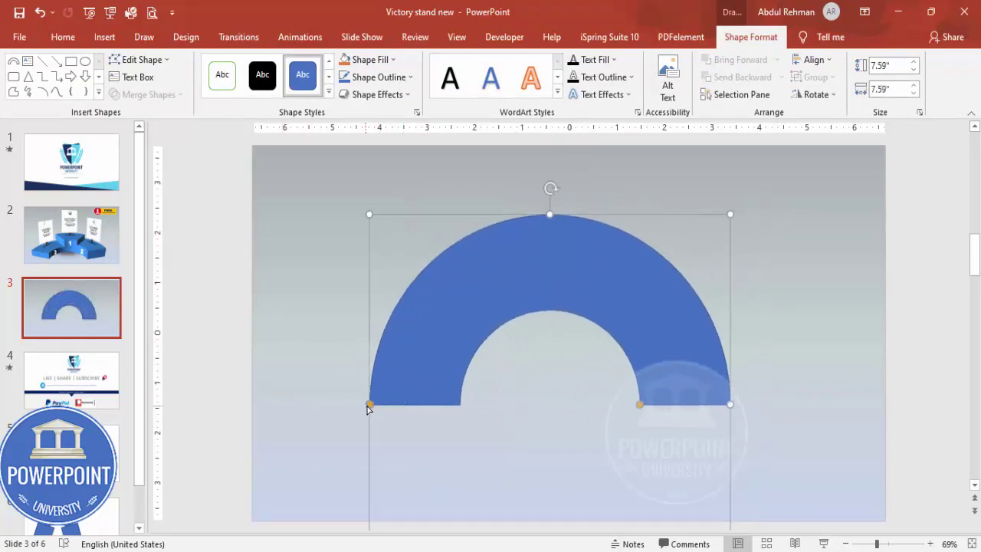
# - Trim both ends of the arc upward into slanted edges, forming a fan shape
pyautogui.moveTo(369, 404); pyautogui.dragTo(375, 361)
pyautogui.moveTo(640, 406); pyautogui.dragTo(629, 389)
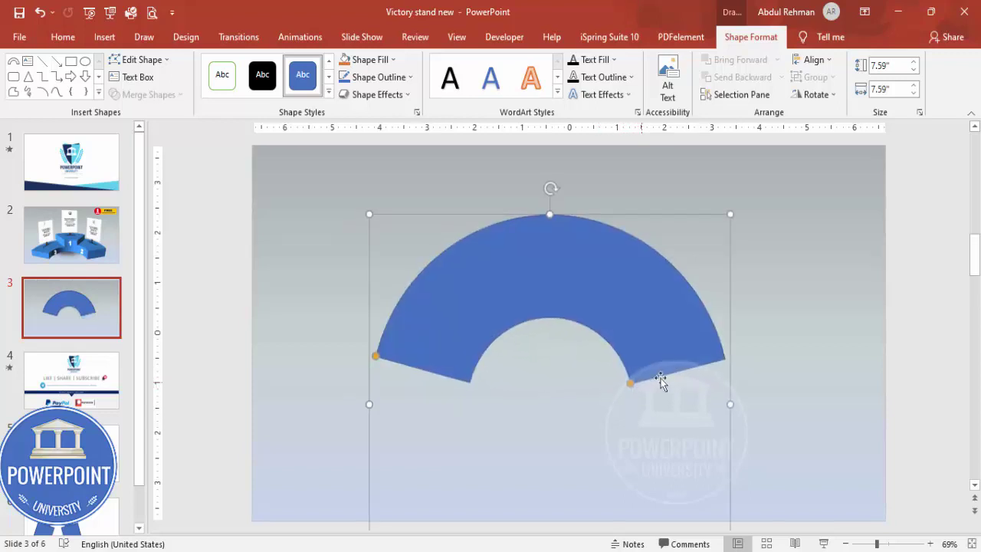
pyautogui.moveTo(567, 255); pyautogui.dragTo(557, 254)
pyautogui.click(376, 76)
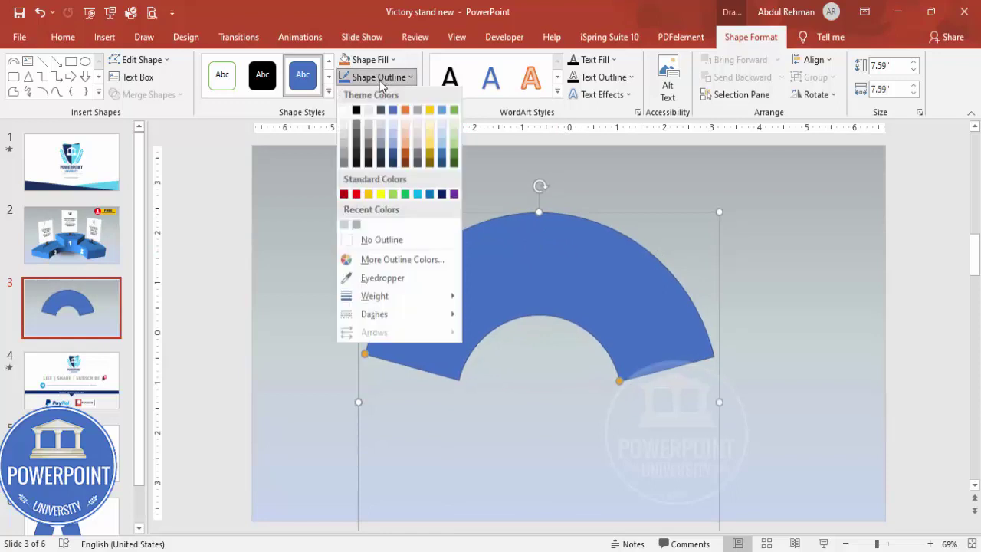
# - Remove the arc's outline and apply the Perspective: Relaxed Moderately 3-D rotation preset
pyautogui.click(380, 240)
pyautogui.rightClick(603, 314)
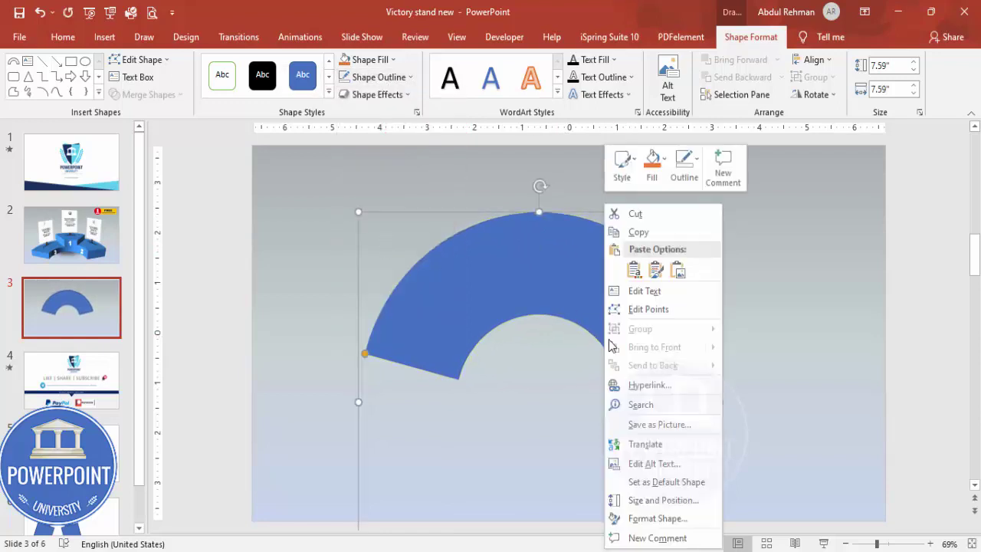
pyautogui.click(651, 519)
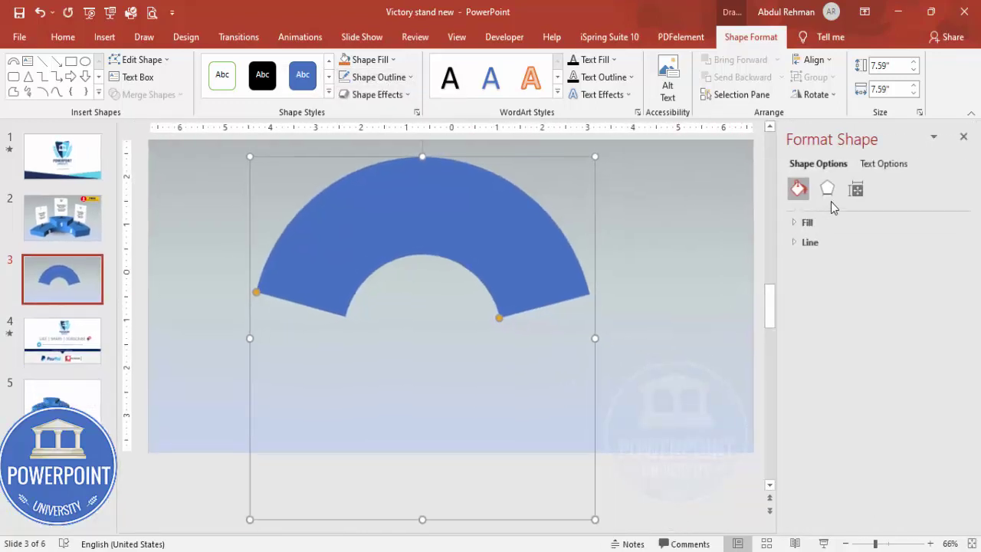
pyautogui.click(827, 189)
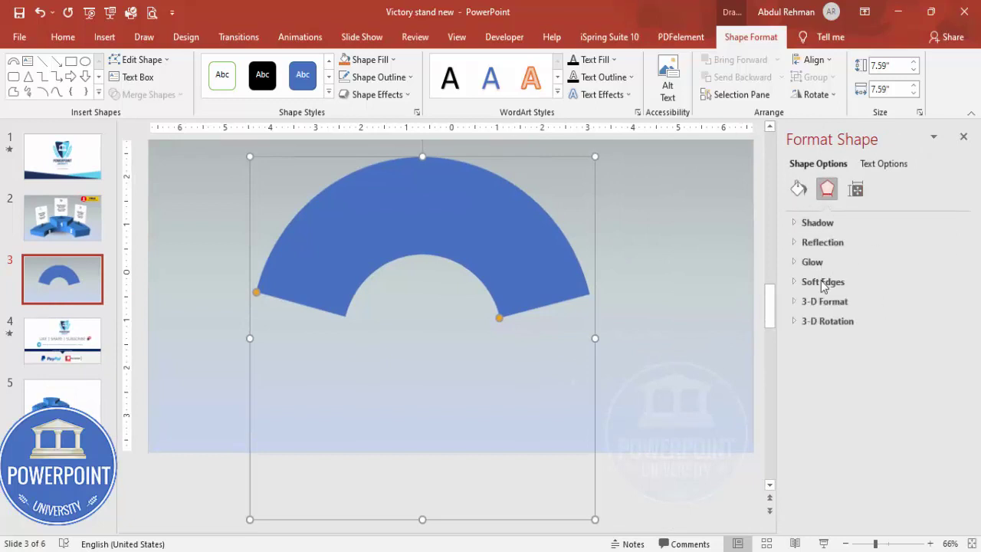
pyautogui.click(821, 323)
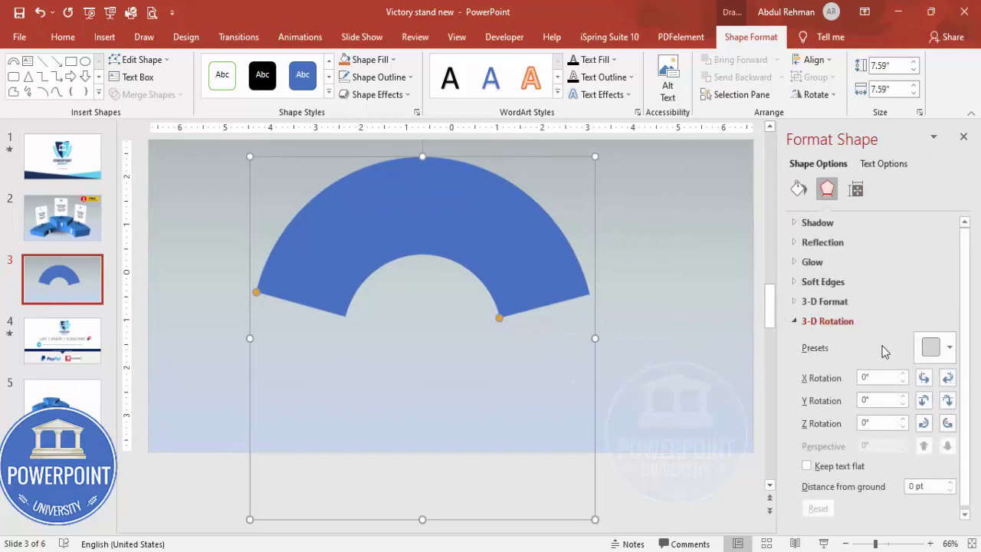
pyautogui.click(930, 350)
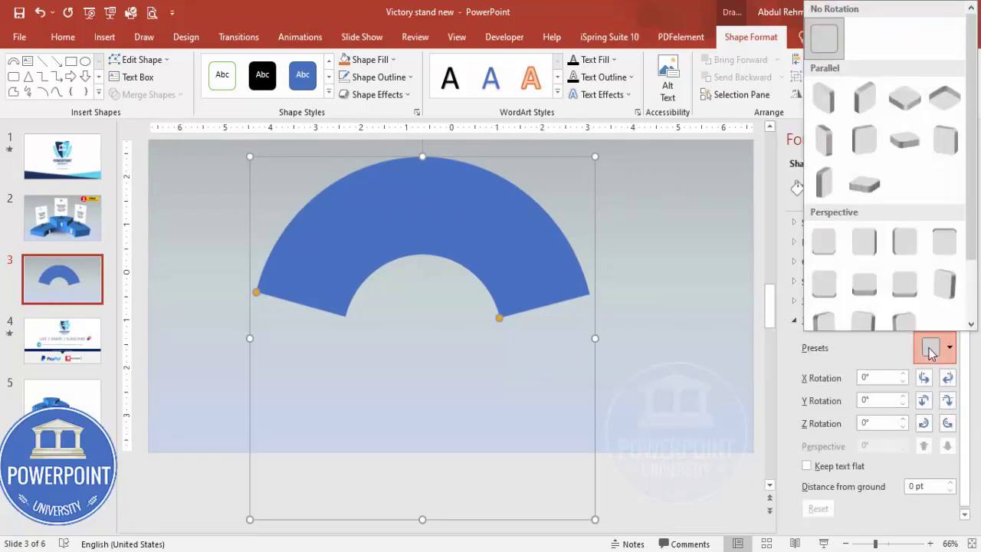
pyautogui.click(872, 284)
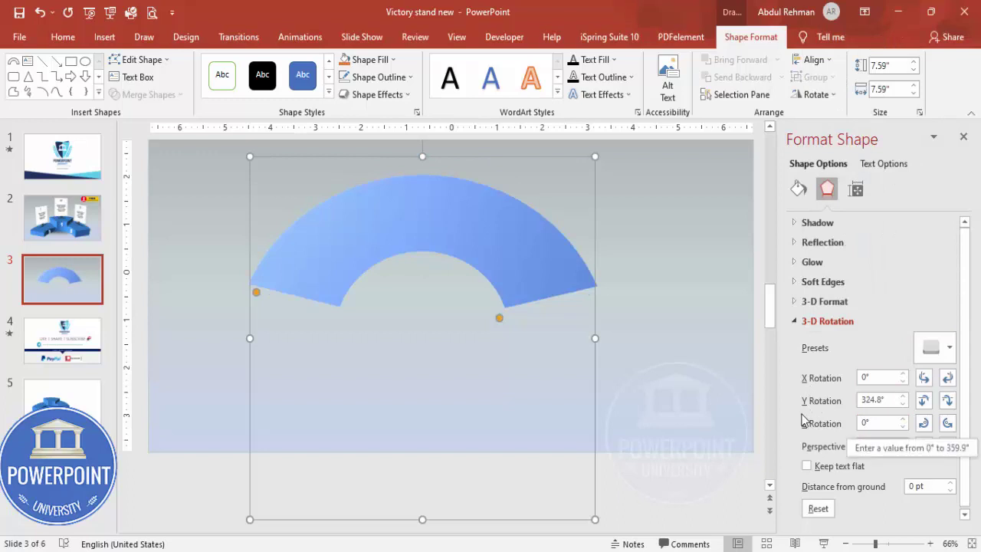
# - Set the arc's Y rotation to 294.8° to flatten it into a tilted ring
pyautogui.click(947, 401)
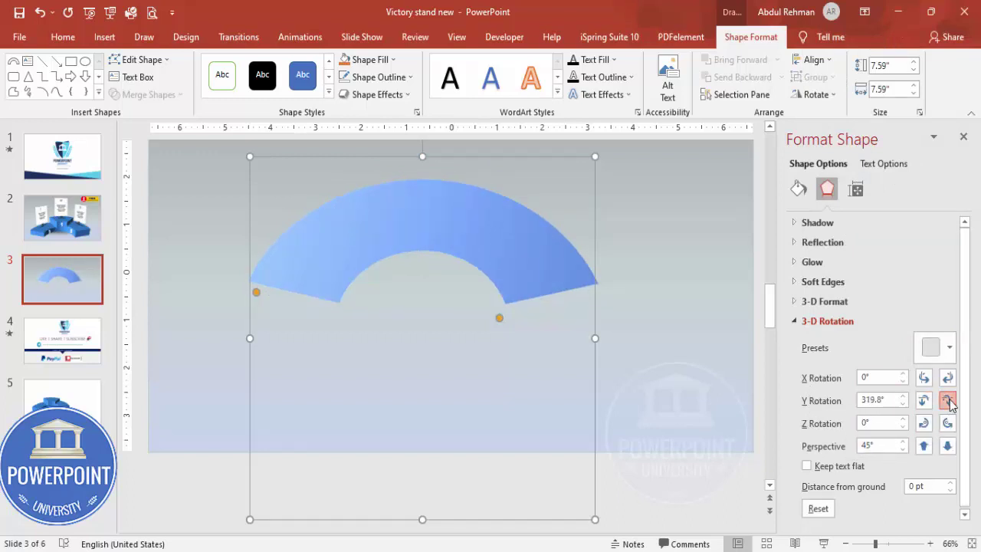
pyautogui.click(948, 400)
pyautogui.click(948, 401)
pyautogui.click(947, 401)
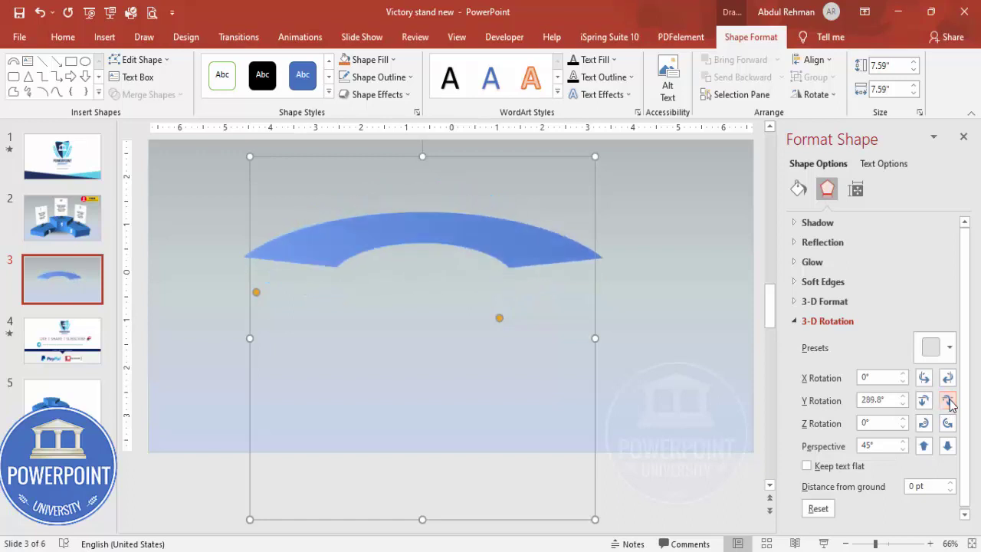
pyautogui.click(923, 400)
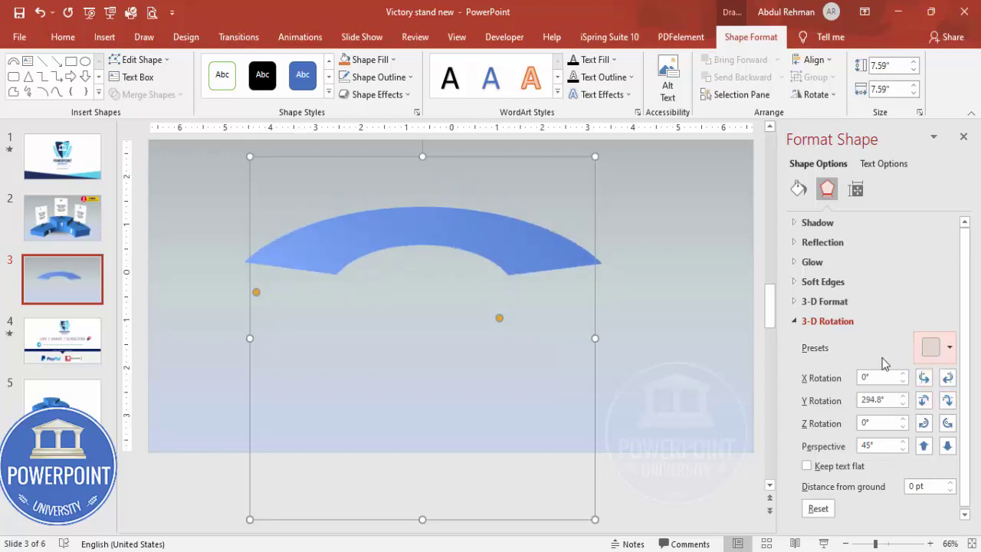
pyautogui.click(835, 303)
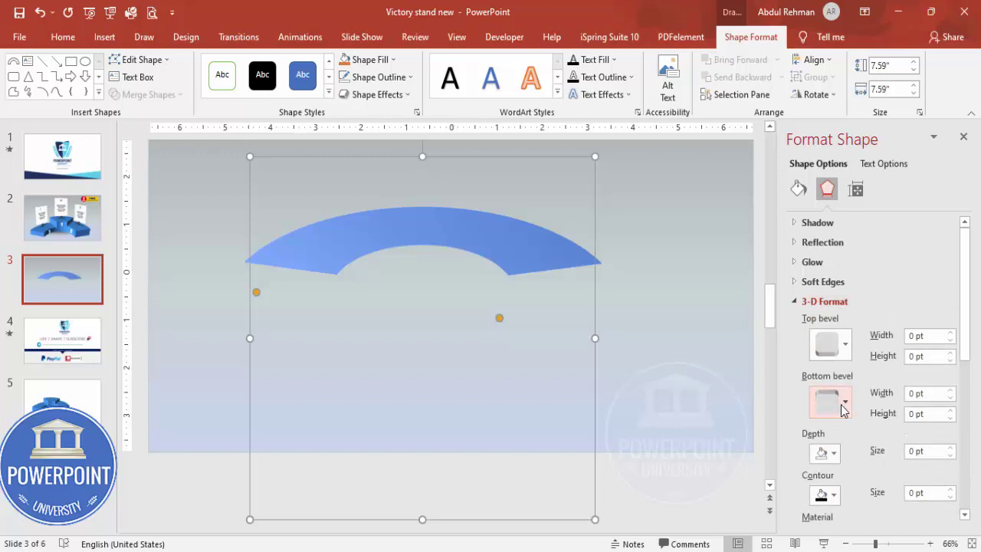
# - Give the arc 58 pt depth, enlarge it to 8.82 inches, and move it lower
pyautogui.click(950, 448)
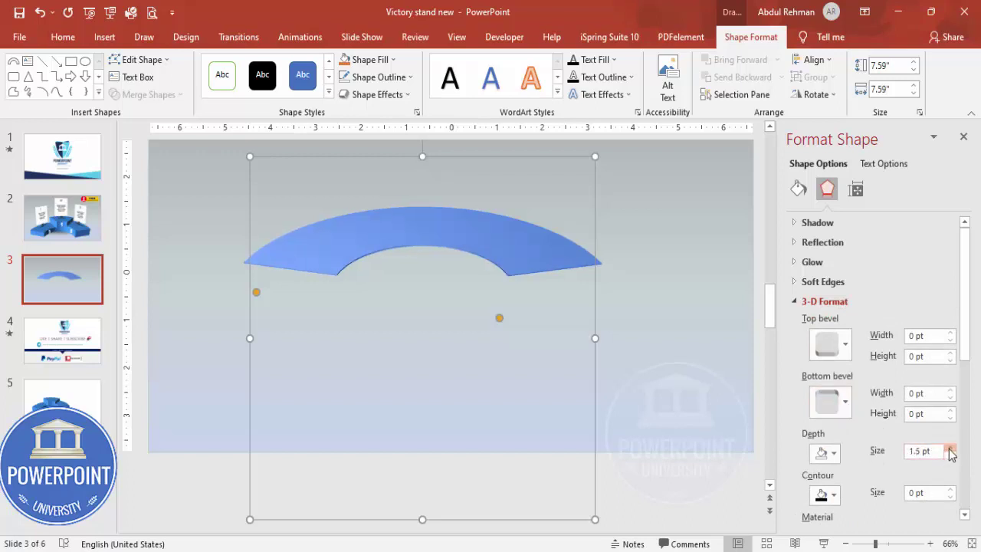
pyautogui.moveTo(949, 449); pyautogui.dragTo(949, 449)
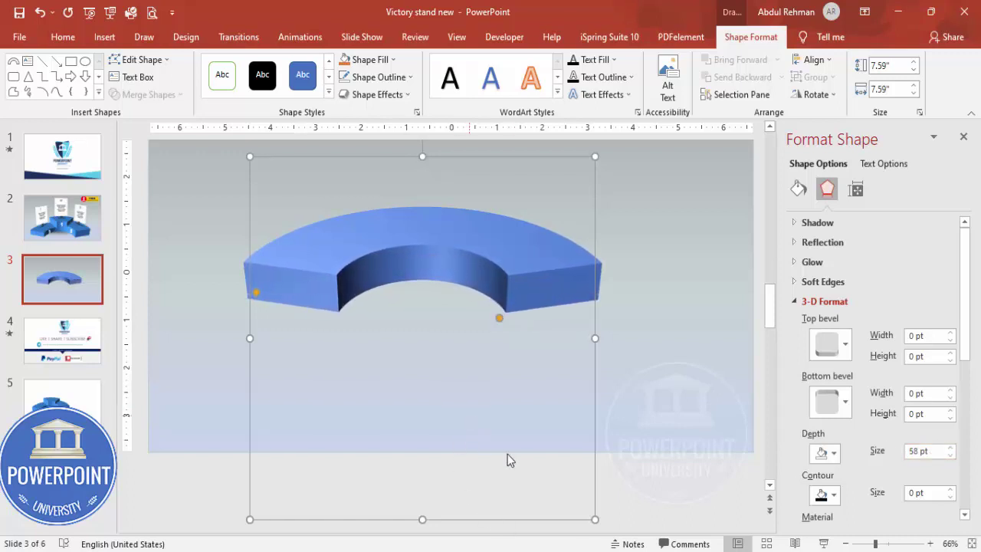
pyautogui.moveTo(594, 518); pyautogui.dragTo(650, 536)
pyautogui.moveTo(587, 381); pyautogui.dragTo(570, 427)
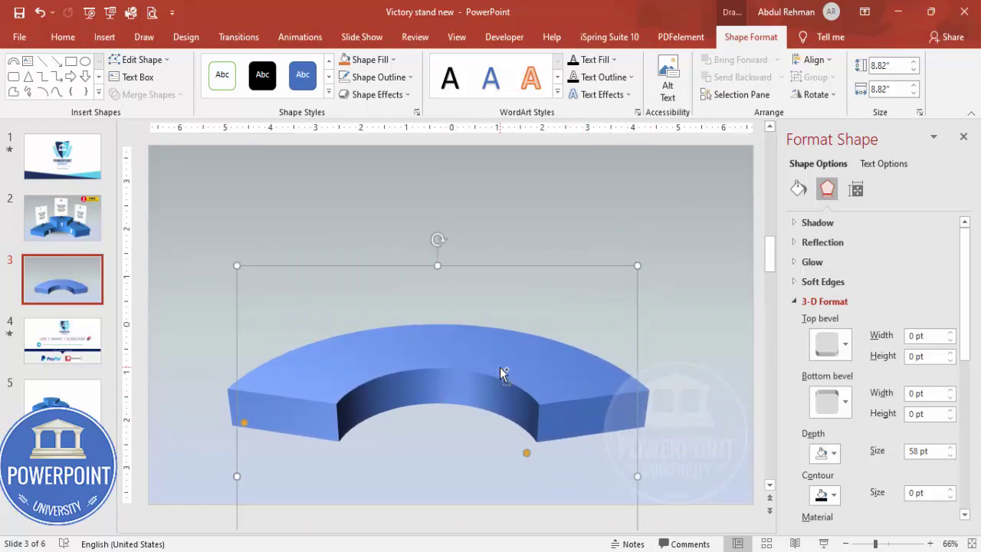
# - Duplicate the 3-D arc and stack the copy just above the original, aligned to it
pyautogui.hotkey('ctrl', 'd')
pyautogui.scroll(-3, 502, 373)
pyautogui.scroll(3, 542, 254)
pyautogui.moveTo(543, 212); pyautogui.dragTo(541, 368)
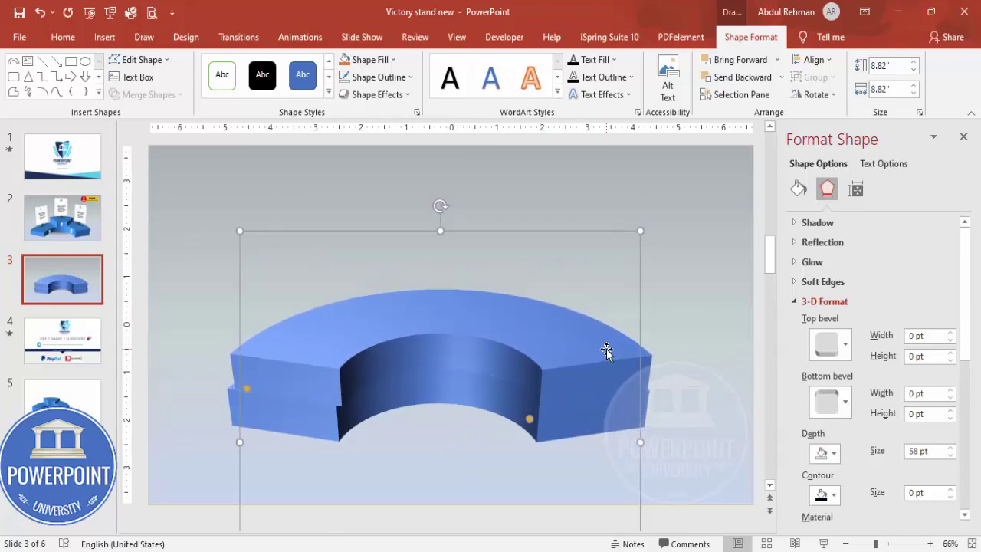
pyautogui.press('Left')
pyautogui.hotkey('ctrl', 'Left')
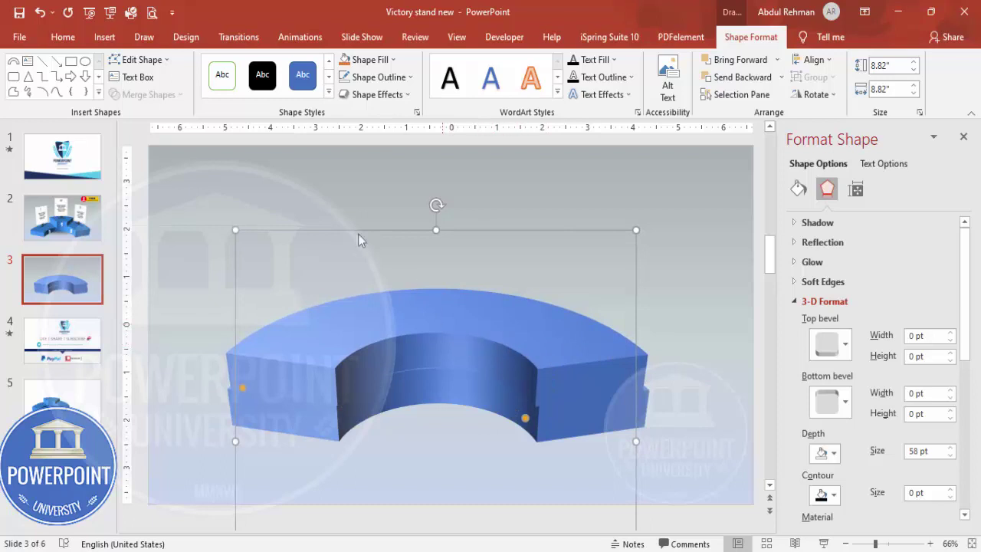
pyautogui.click(320, 192)
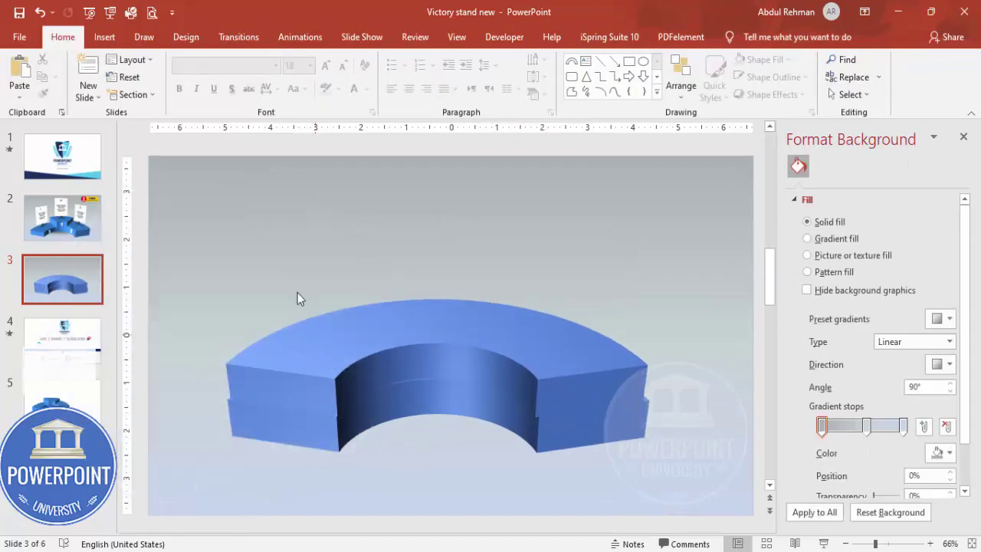
# - Cut the top arc's left end away by subtracting a tilted rectangle drawn over it
pyautogui.click(105, 37)
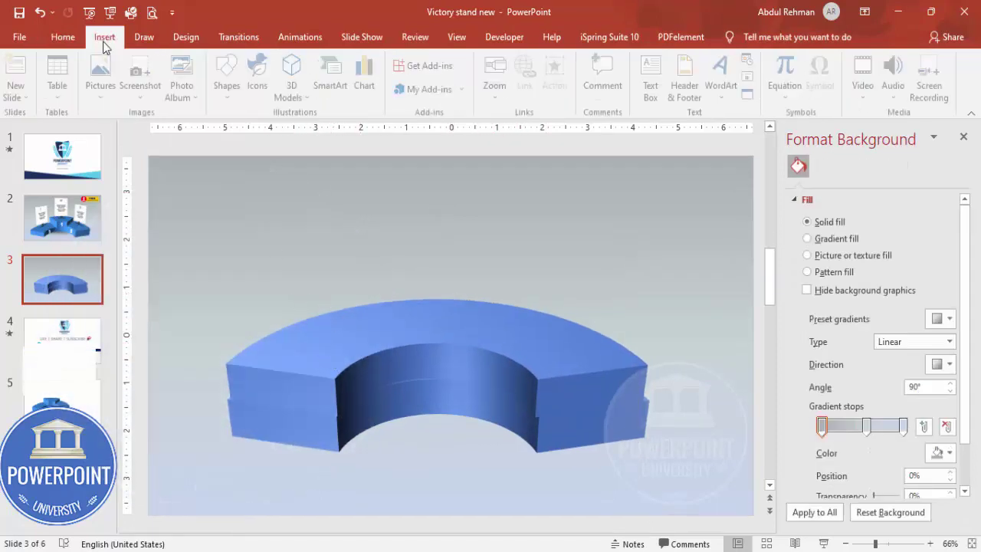
pyautogui.click(228, 96)
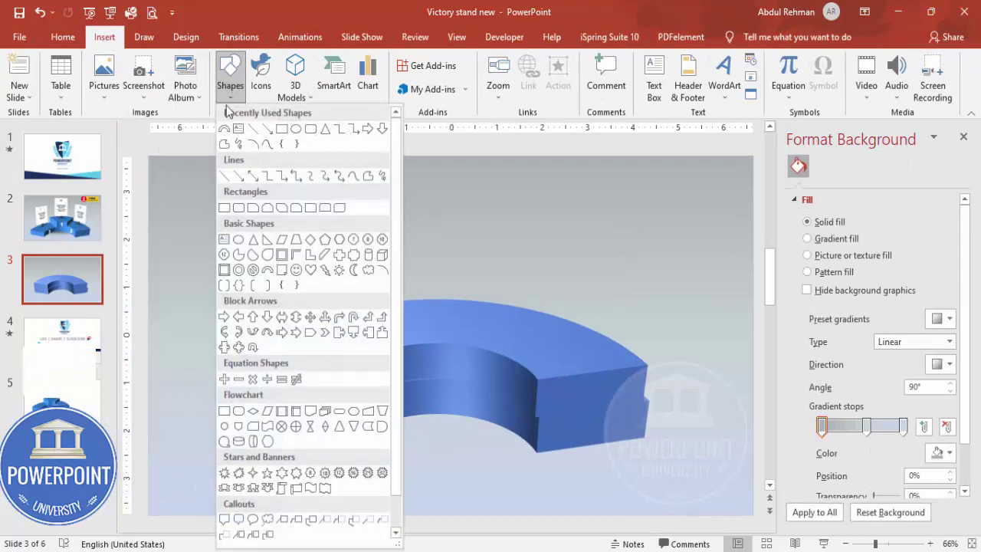
pyautogui.click(225, 209)
pyautogui.moveTo(215, 252); pyautogui.dragTo(394, 514)
pyautogui.moveTo(304, 222); pyautogui.dragTo(231, 236)
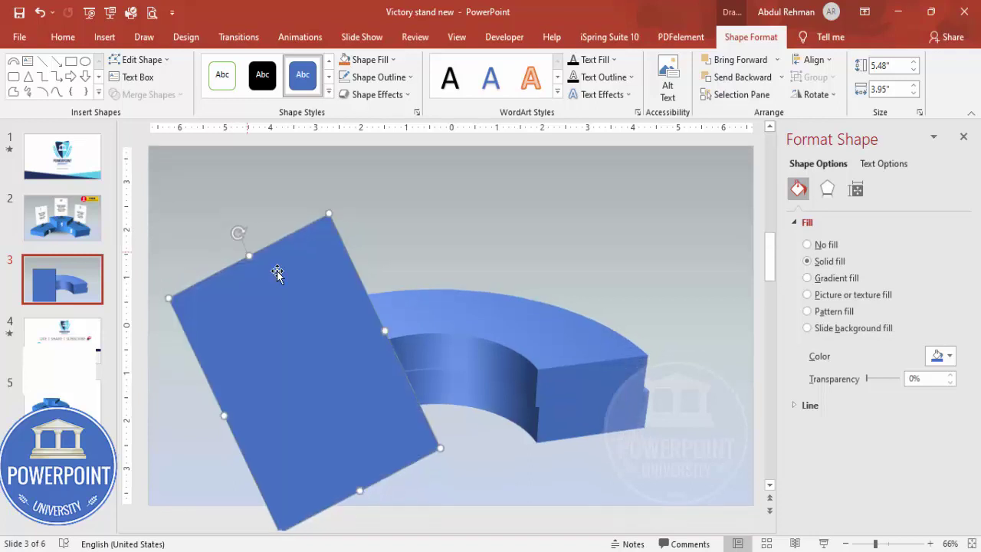
pyautogui.click(478, 313)
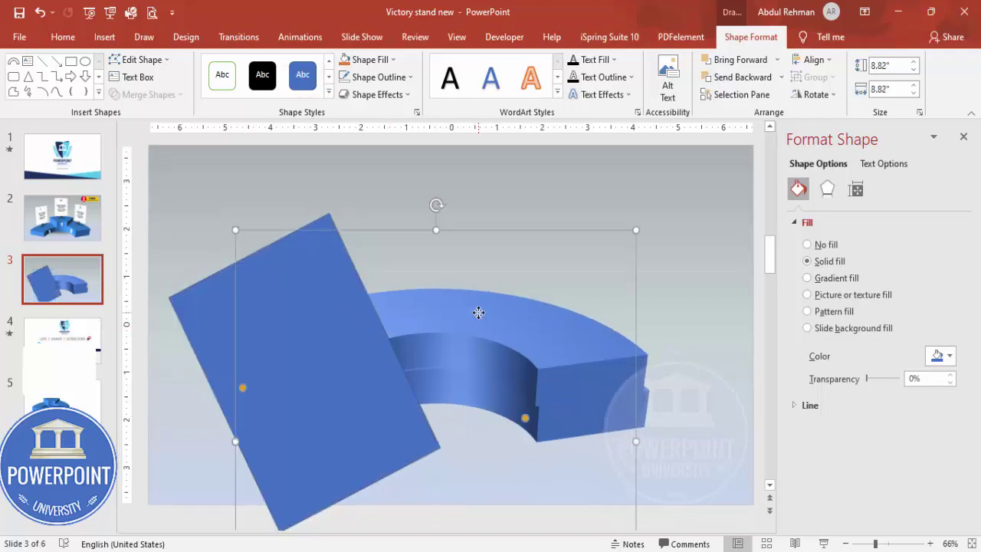
pyautogui.keyDown('shift'); pyautogui.click(194, 310); pyautogui.keyUp('shift')
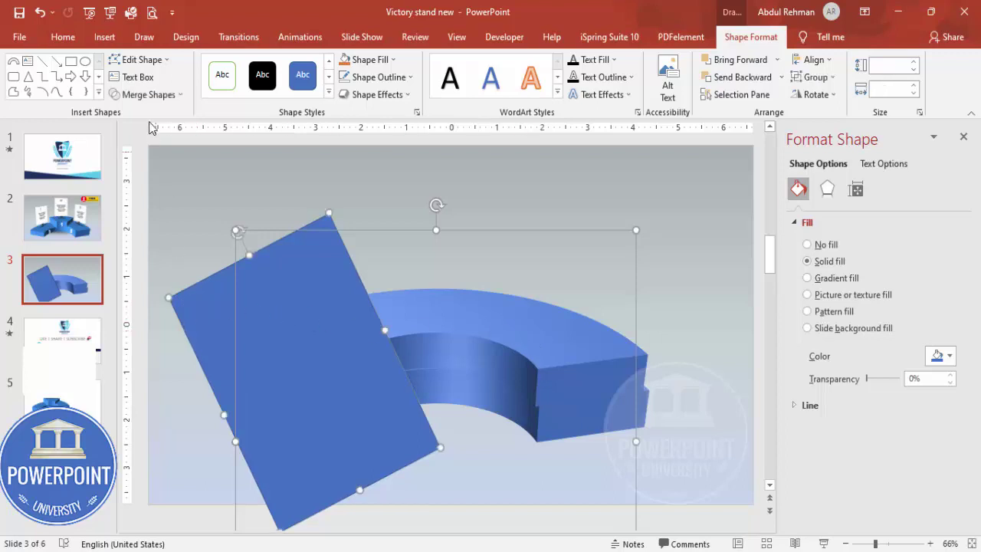
pyautogui.click(157, 95)
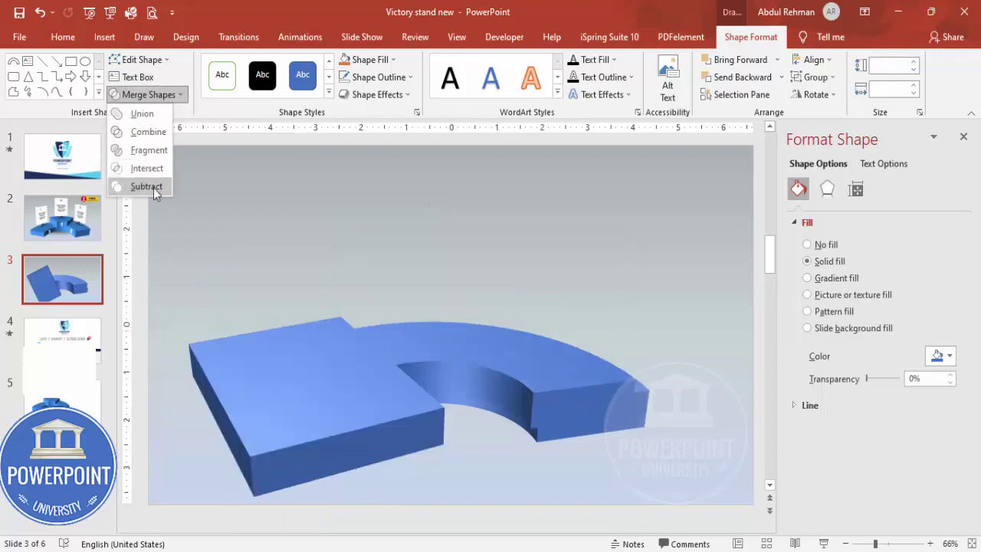
pyautogui.click(153, 196)
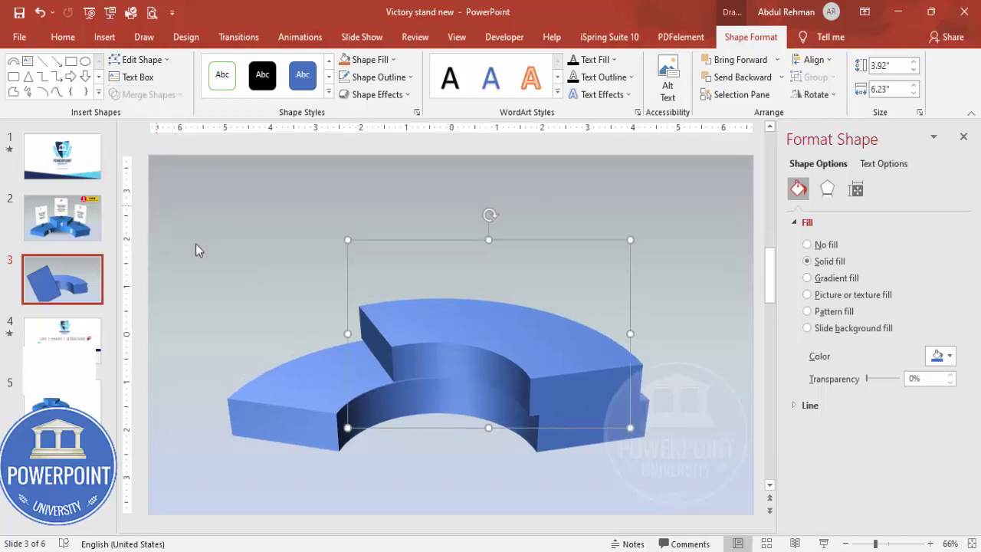
# - Duplicate the trimmed 6.23-inch tier and raise the copy into a higher, left-aligned step
pyautogui.moveTo(512, 359); pyautogui.dragTo(538, 361)
pyautogui.hotkey('ctrl', 'z')
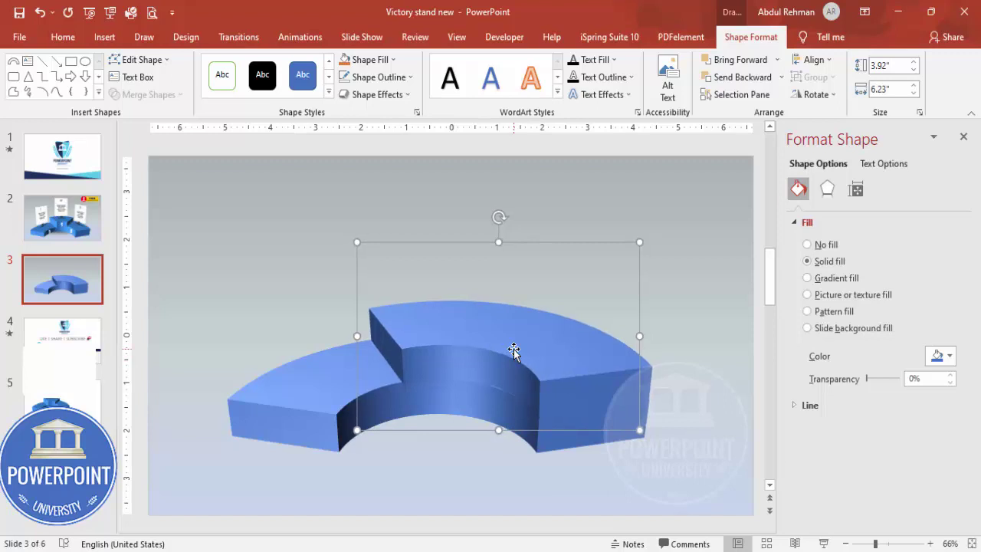
pyautogui.hotkey('ctrl', 'd')
pyautogui.moveTo(513, 351); pyautogui.dragTo(509, 310)
pyautogui.press('Left')
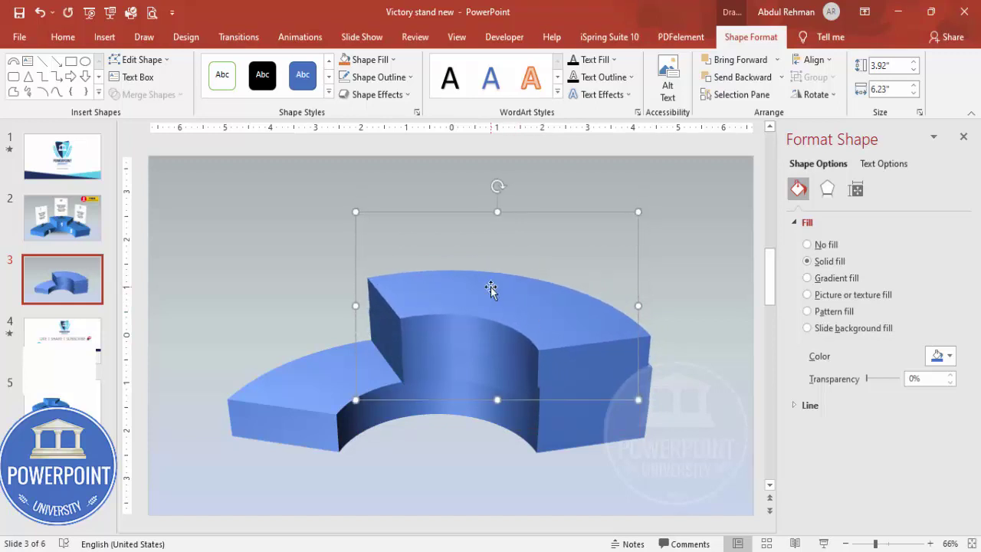
pyautogui.click(670, 290)
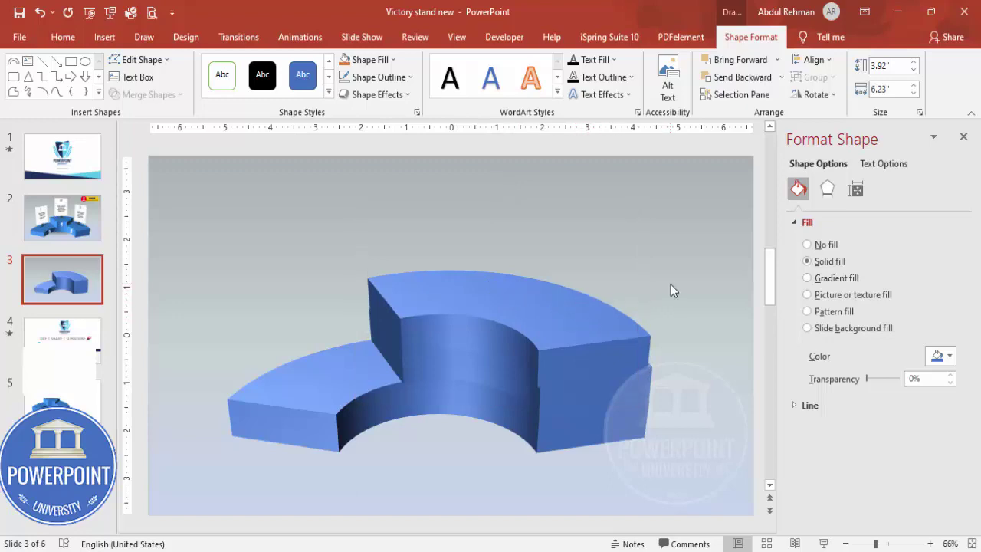
pyautogui.click(104, 37)
pyautogui.click(230, 77)
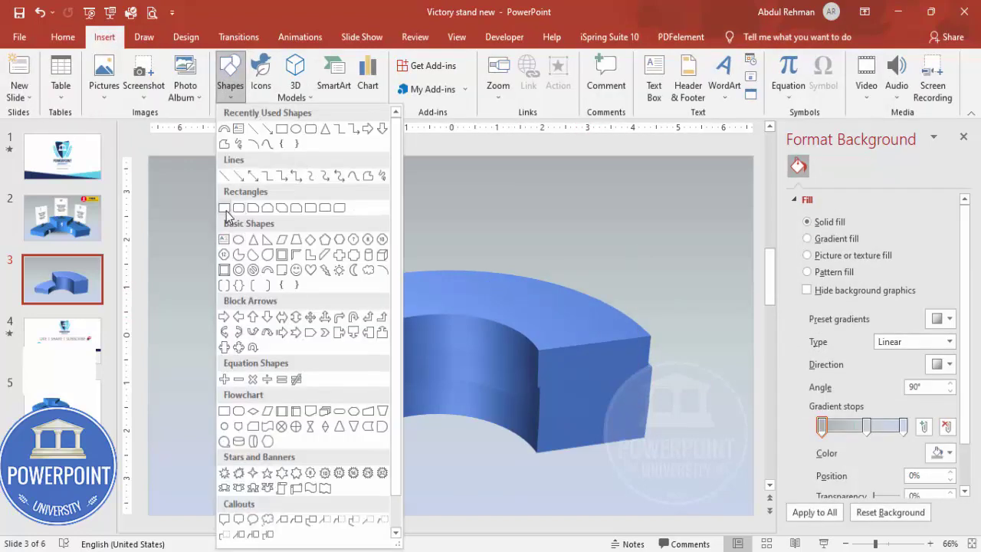
# - Subtract a rotated rectangle from the upper tier to cut off its right end
pyautogui.click(225, 207)
pyautogui.moveTo(515, 251); pyautogui.dragTo(695, 505)
pyautogui.moveTo(604, 222); pyautogui.dragTo(685, 280)
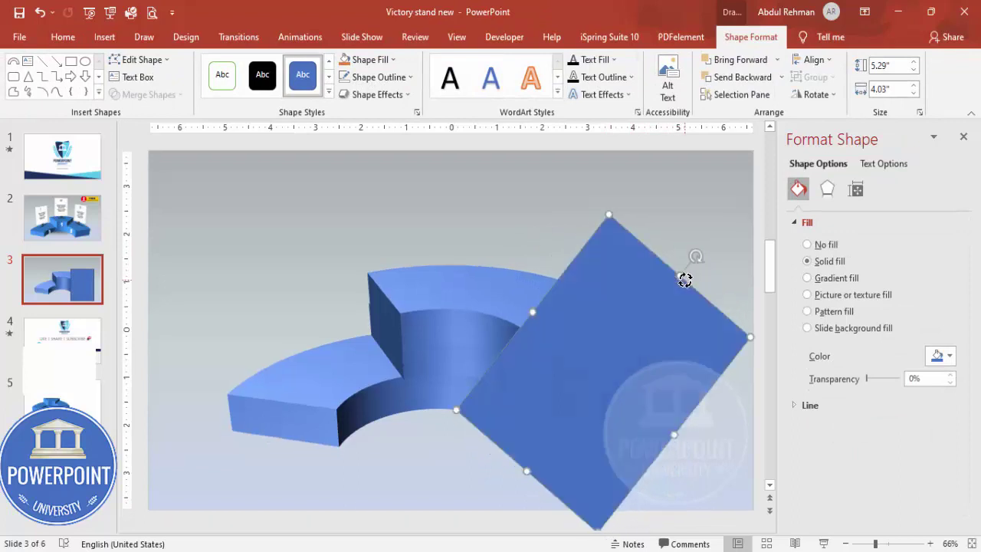
pyautogui.moveTo(608, 317); pyautogui.dragTo(603, 317)
pyautogui.click(426, 283)
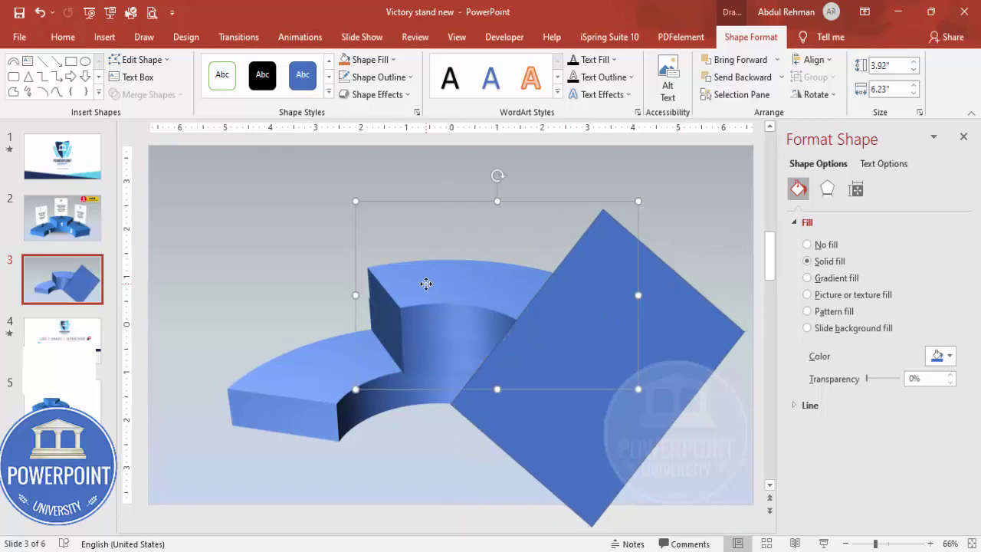
pyautogui.keyDown('shift'); pyautogui.click(697, 334); pyautogui.keyUp('shift')
pyautogui.click(146, 95)
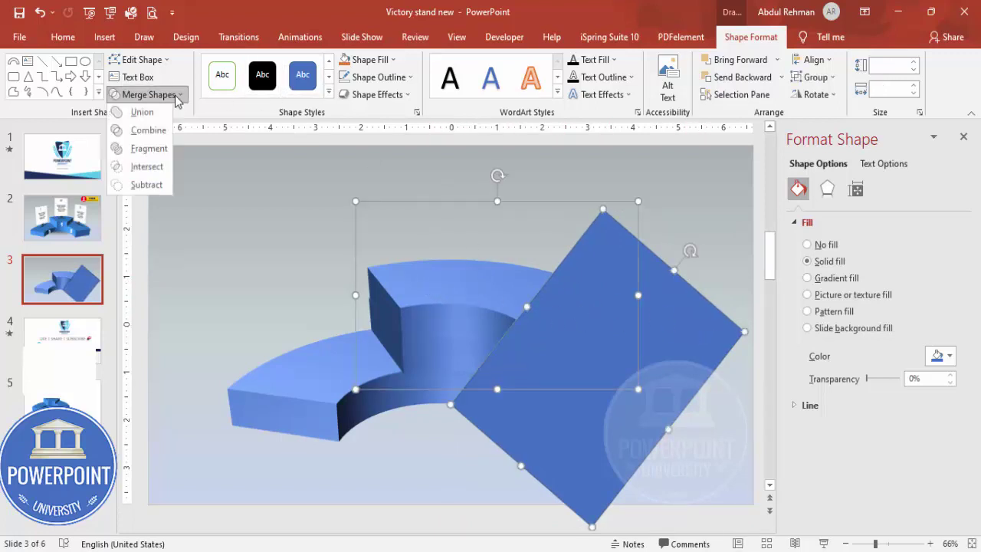
pyautogui.click(145, 187)
# - Resize the trimmed centre block to 2.75 by 4.6 inches and seat it on the centre tier
pyautogui.moveTo(516, 302); pyautogui.dragTo(515, 311)
pyautogui.click(640, 329)
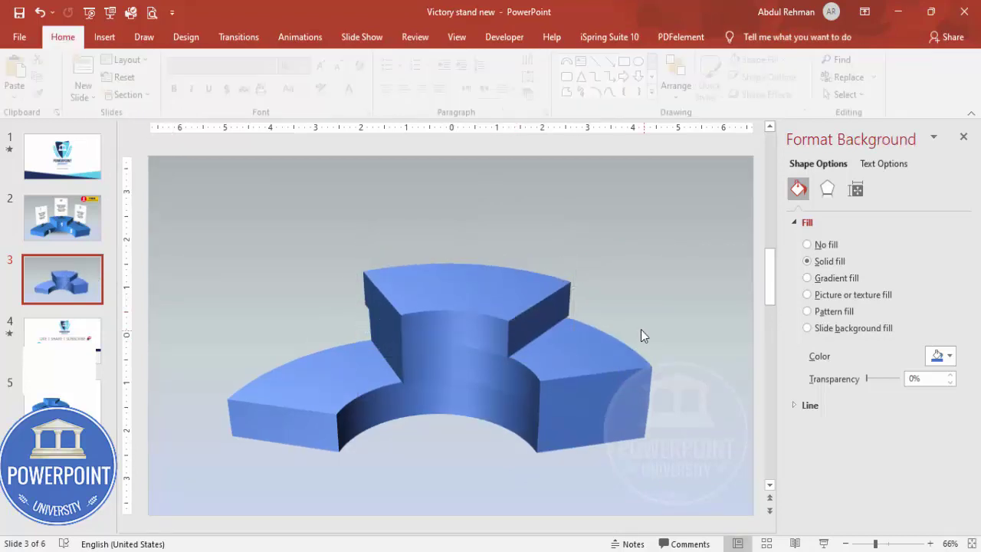
pyautogui.click(487, 295)
pyautogui.moveTo(473, 286); pyautogui.dragTo(454, 287)
pyautogui.moveTo(356, 224); pyautogui.dragTo(364, 228)
pyautogui.moveTo(420, 290); pyautogui.dragTo(423, 288)
pyautogui.press('Left')
pyautogui.press('Left')
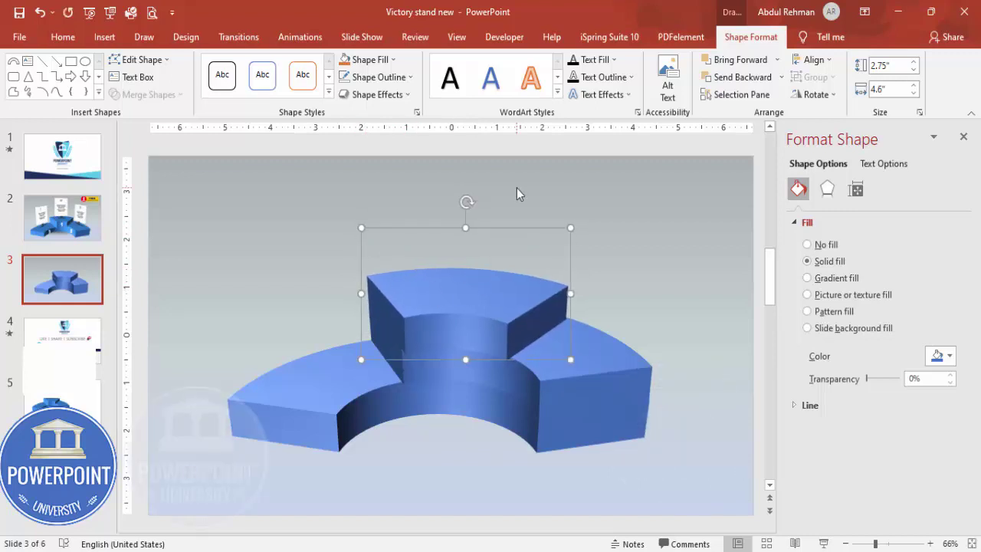
pyautogui.click(581, 228)
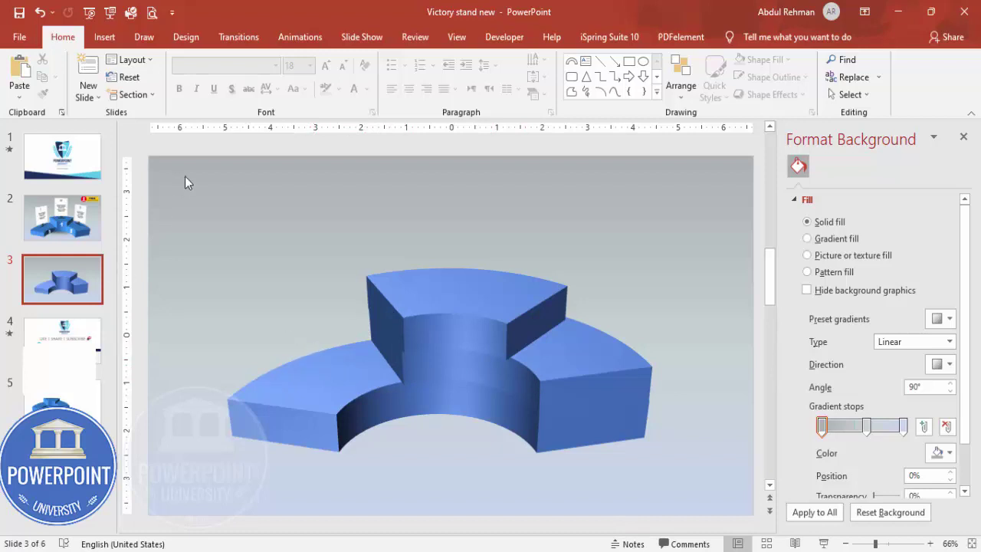
# - Draw a 3.22 by 2.25 inch rectangle at the upper left, above the podium's left step
pyautogui.click(104, 36)
pyautogui.click(230, 89)
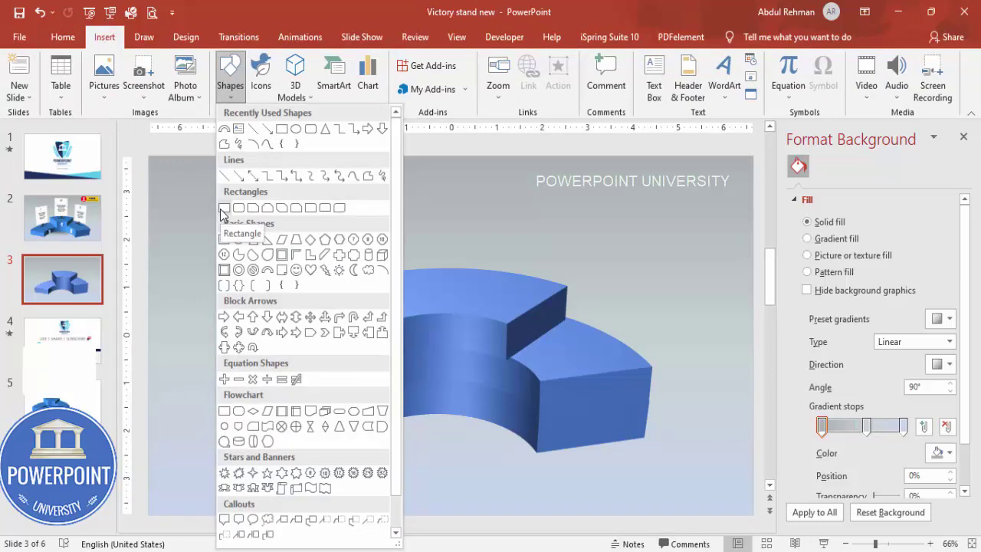
pyautogui.click(222, 212)
pyautogui.moveTo(237, 191); pyautogui.dragTo(339, 344)
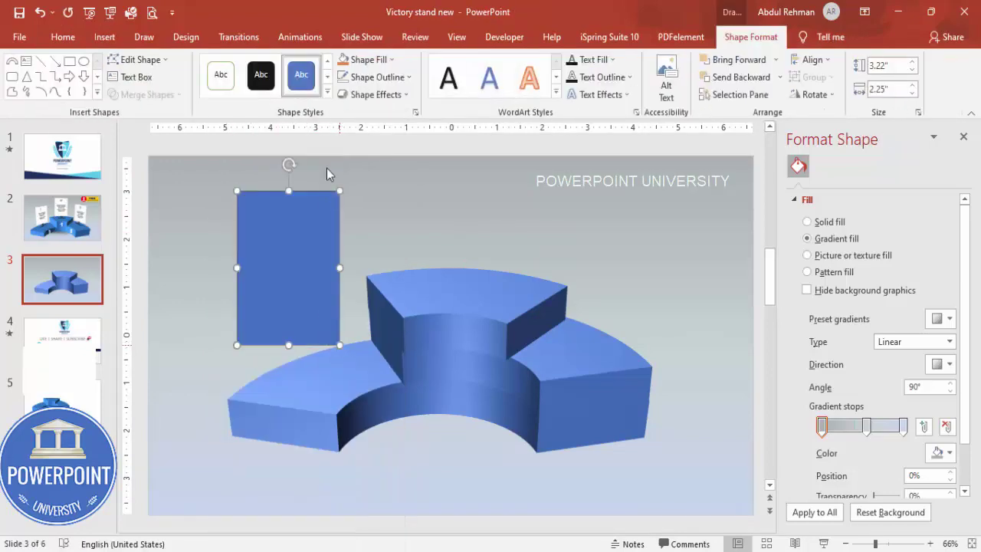
pyautogui.click(377, 77)
# - Make the rectangle white with no outline and apply the Perspective: Right 3-D rotation
pyautogui.click(397, 240)
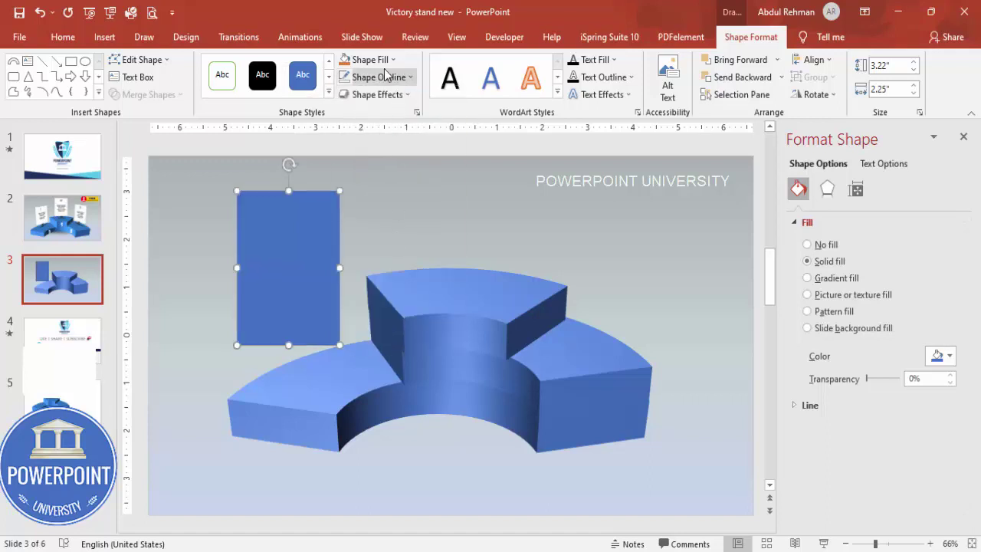
pyautogui.click(380, 66)
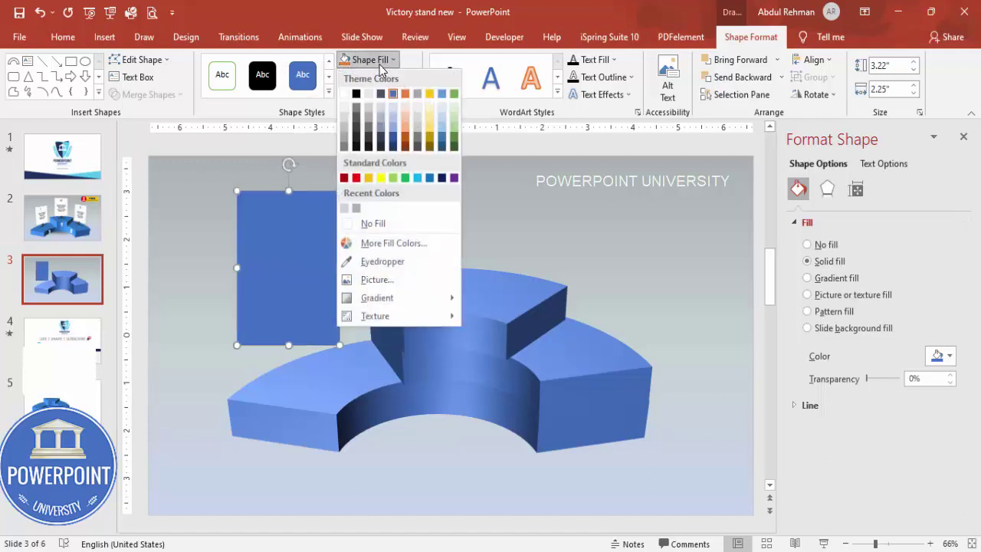
pyautogui.click(344, 94)
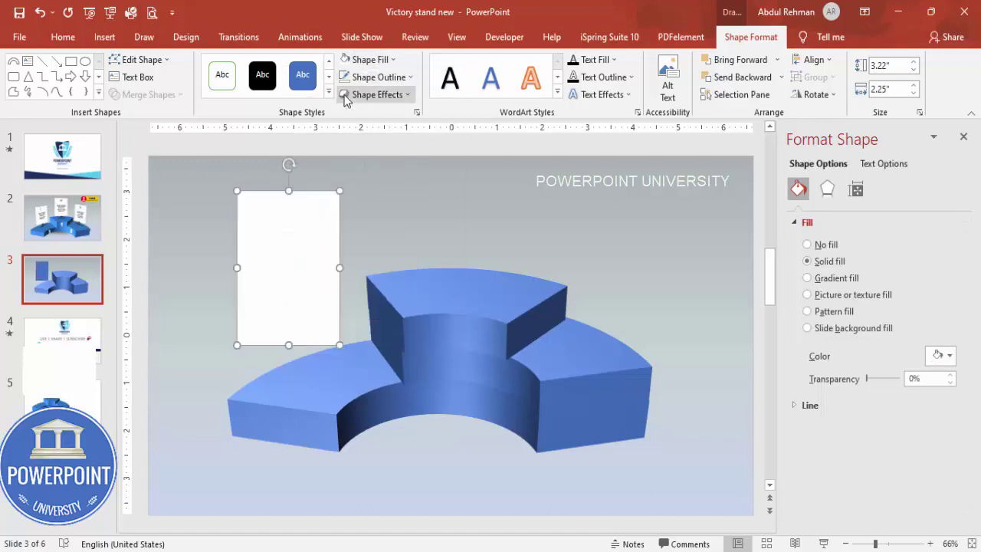
pyautogui.click(831, 190)
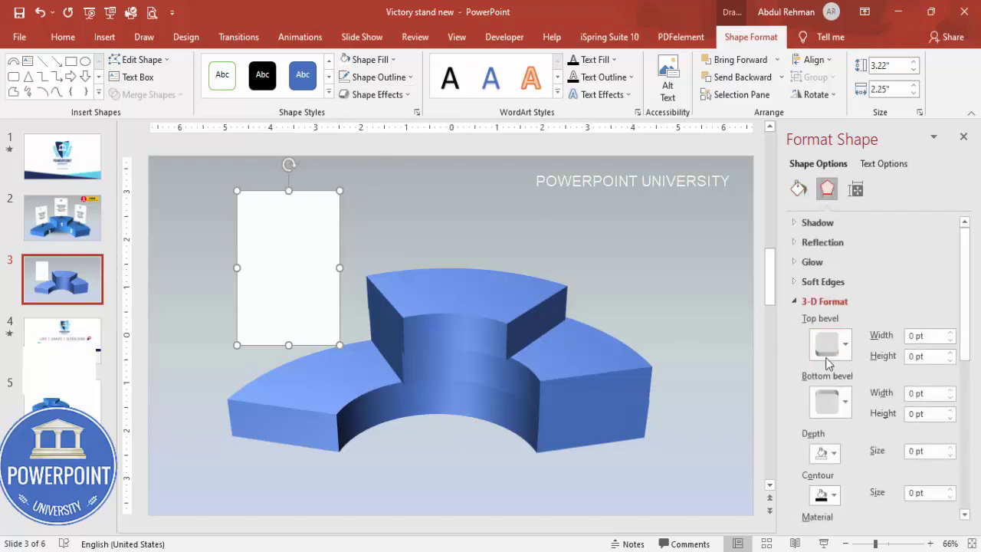
pyautogui.scroll(-3, 920, 429)
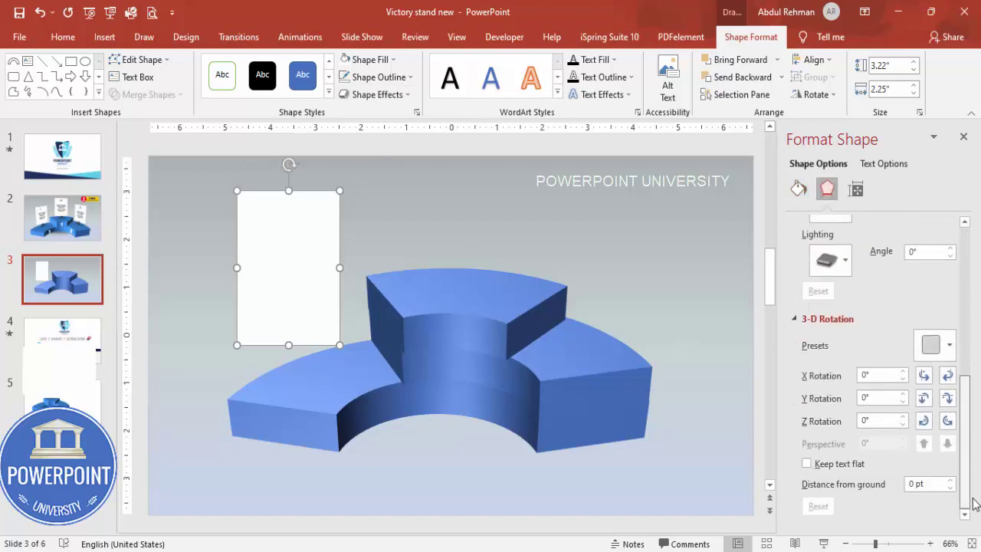
pyautogui.click(931, 346)
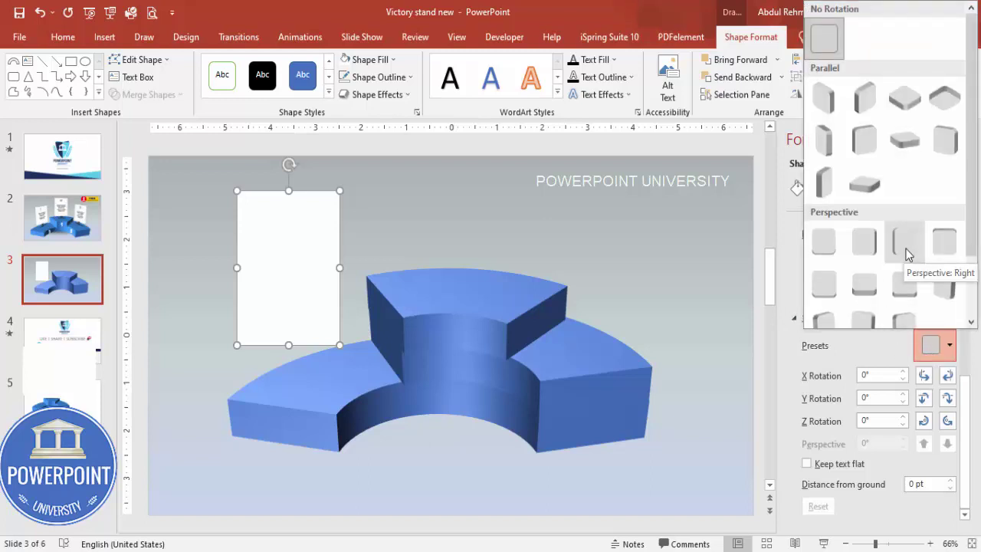
pyautogui.click(906, 244)
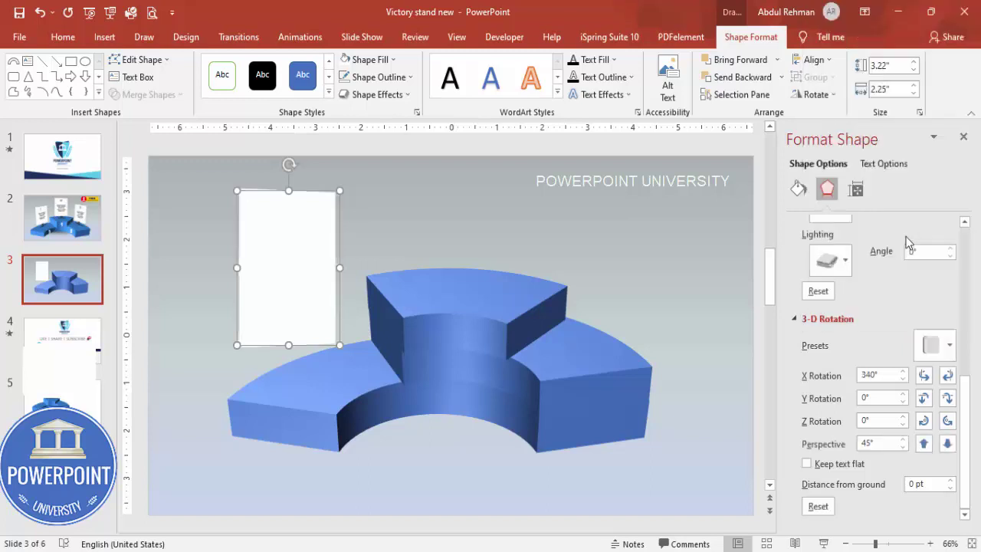
# - Lower the card's X rotation and try several Z rotation values, nudging the card right
pyautogui.click(923, 376)
pyautogui.click(923, 421)
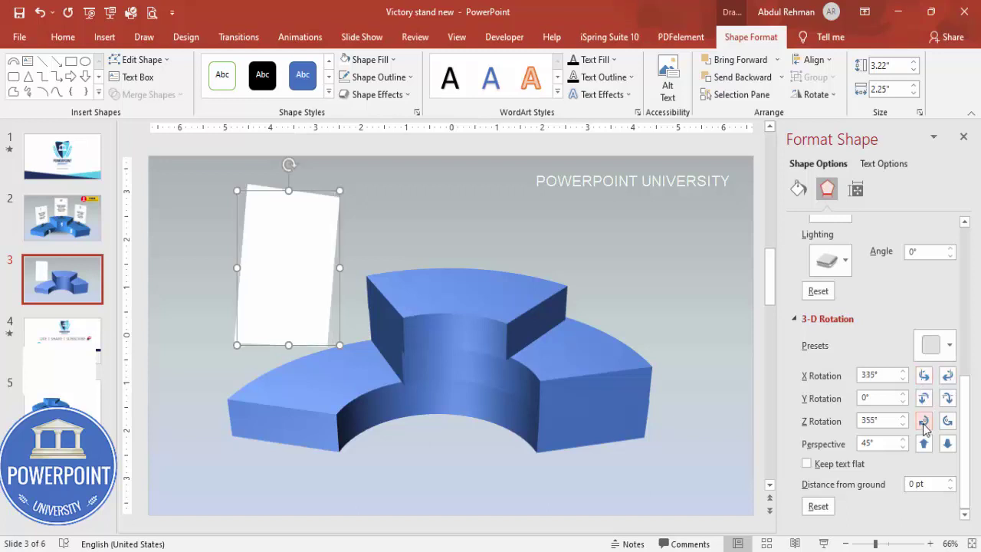
pyautogui.click(947, 421)
pyautogui.click(947, 421)
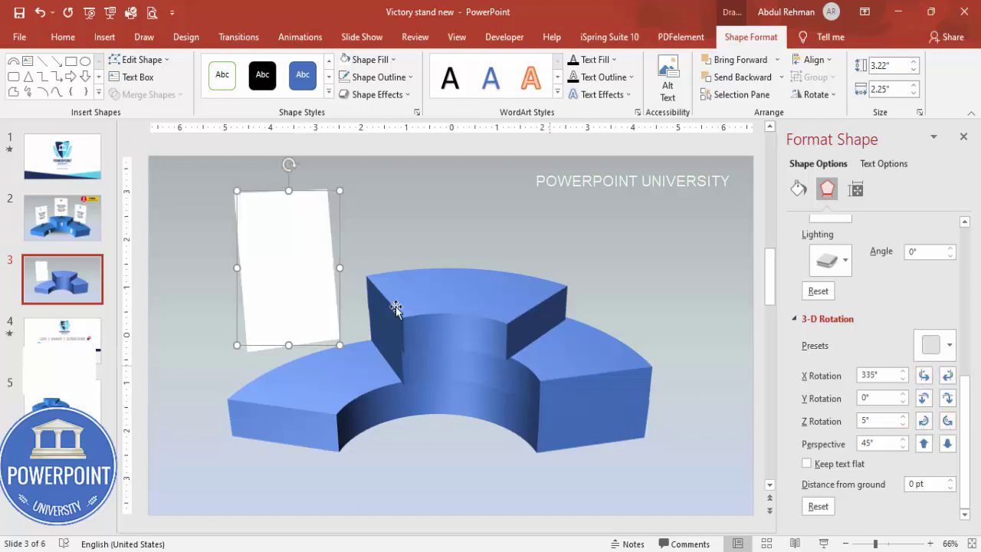
pyautogui.click(923, 420)
pyautogui.moveTo(322, 278)
pyautogui.mouseDown()
pyautogui.moveTo(335, 279)
pyautogui.moveTo(322, 282)
pyautogui.mouseUp()
# - Finish the card's tilt at X 329.7°, Y 19.9°, Z 3.2° and place it above the left step
pyautogui.click(924, 397)
pyautogui.click(924, 397)
pyautogui.click(923, 398)
pyautogui.click(948, 375)
pyautogui.click(924, 375)
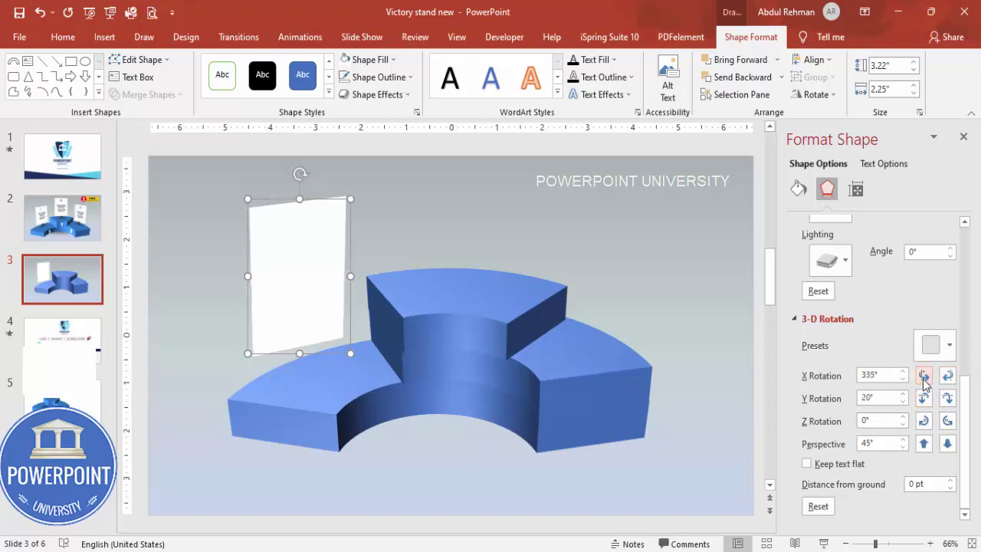
pyautogui.click(948, 420)
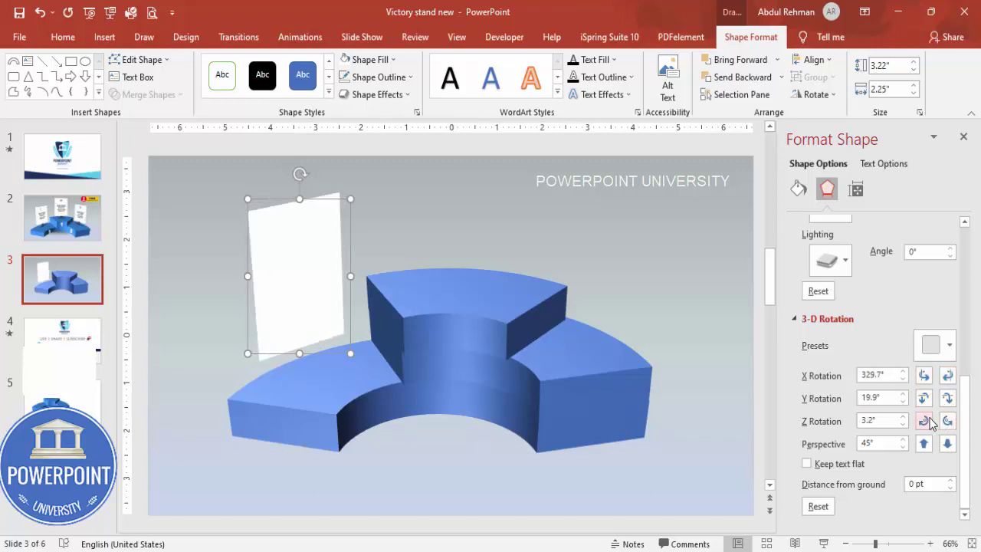
pyautogui.moveTo(280, 308); pyautogui.dragTo(274, 286)
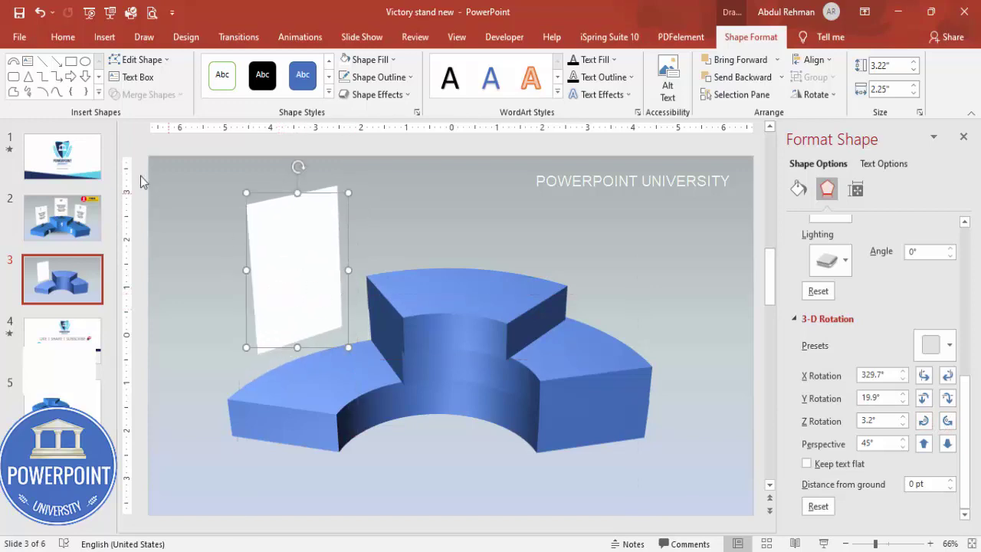
pyautogui.click(175, 178)
pyautogui.click(105, 37)
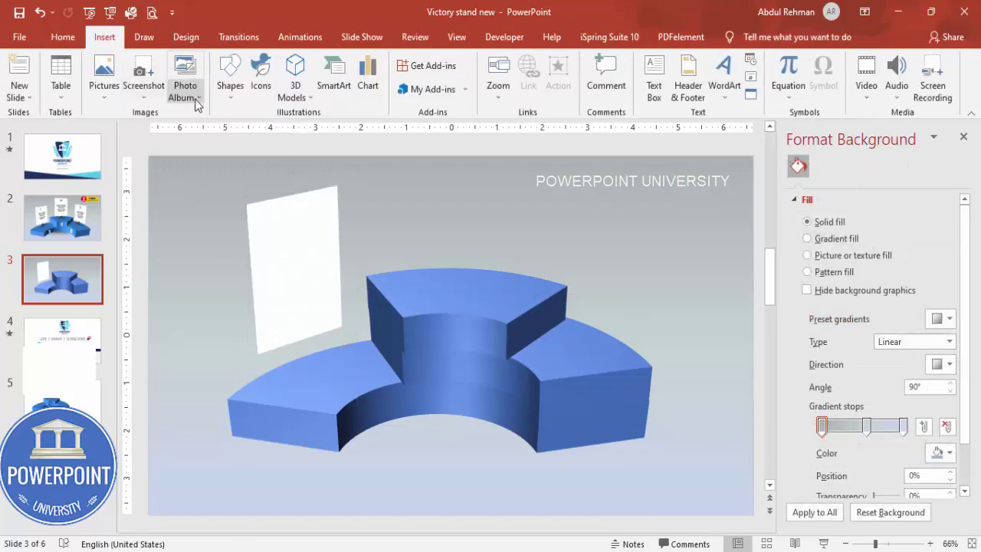
# - Draw a small black rectangle with no outline below the white card as a post
pyautogui.click(232, 85)
pyautogui.click(224, 207)
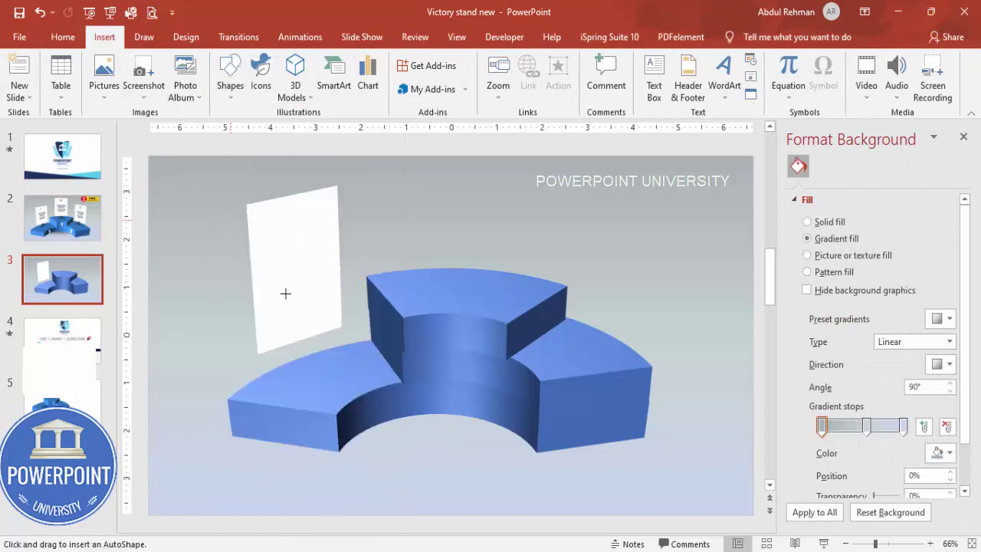
pyautogui.moveTo(297, 327); pyautogui.dragTo(318, 380)
pyautogui.click(376, 77)
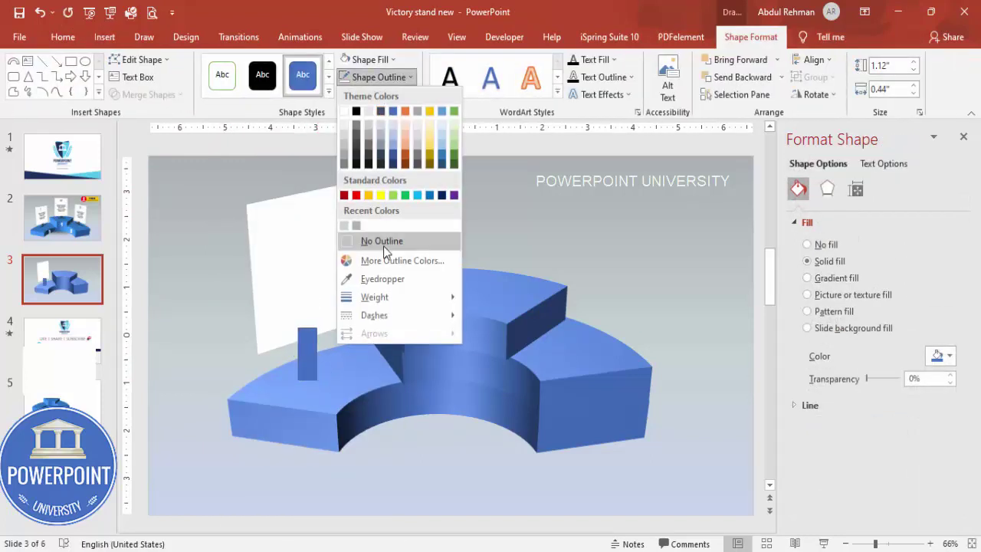
pyautogui.click(383, 244)
pyautogui.click(368, 59)
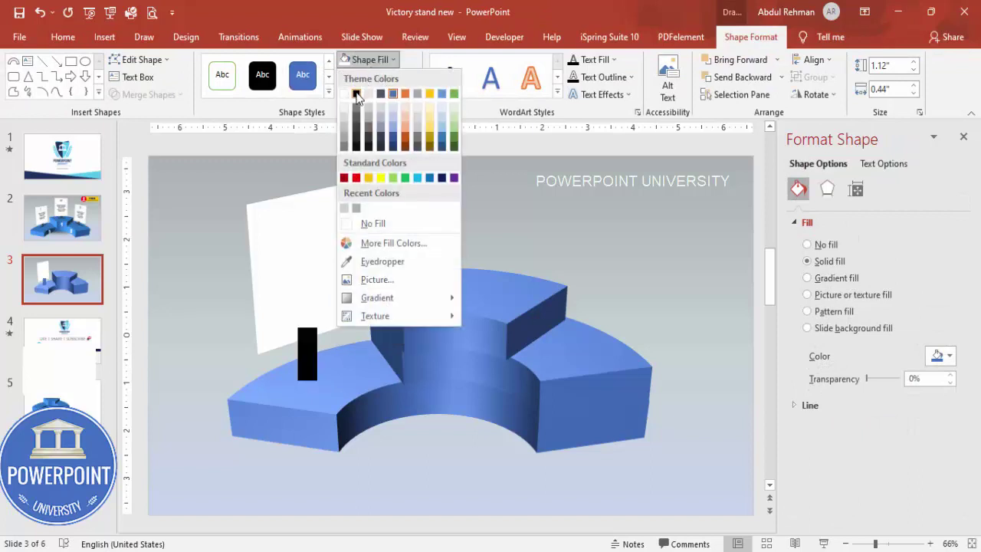
pyautogui.click(357, 144)
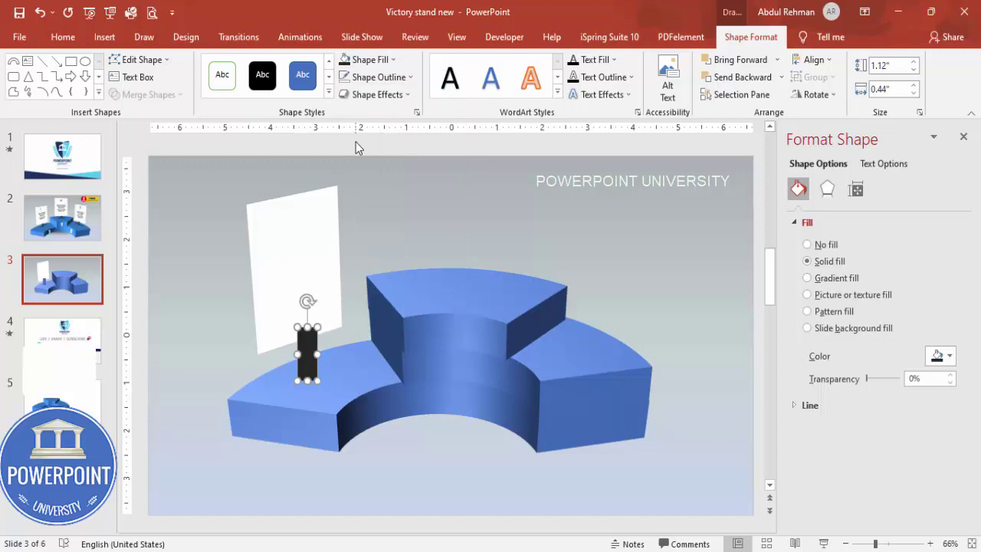
pyautogui.click(389, 81)
pyautogui.click(399, 244)
# - Copy the card's 3-D formatting to the post, fill it grey, and send it behind the card
pyautogui.click(307, 229)
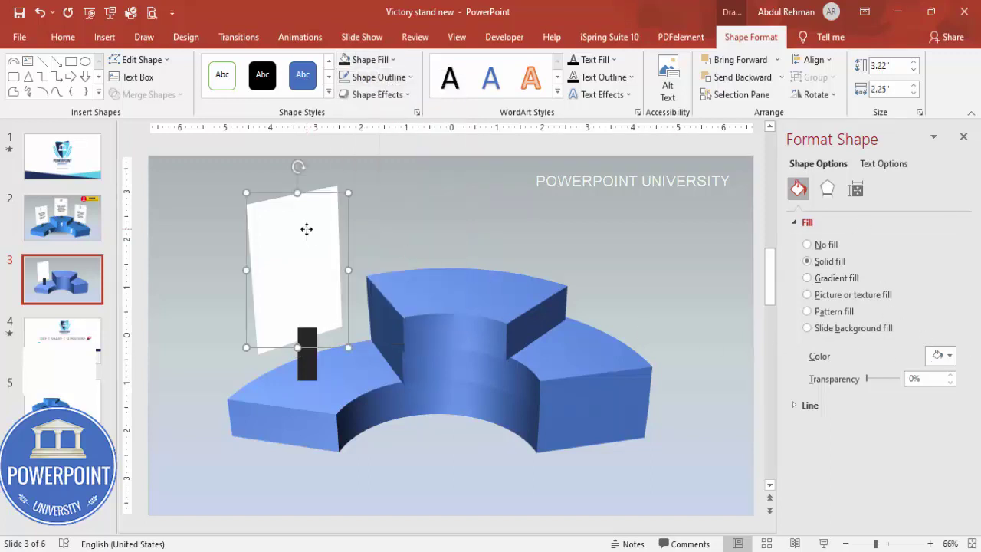
pyautogui.click(63, 37)
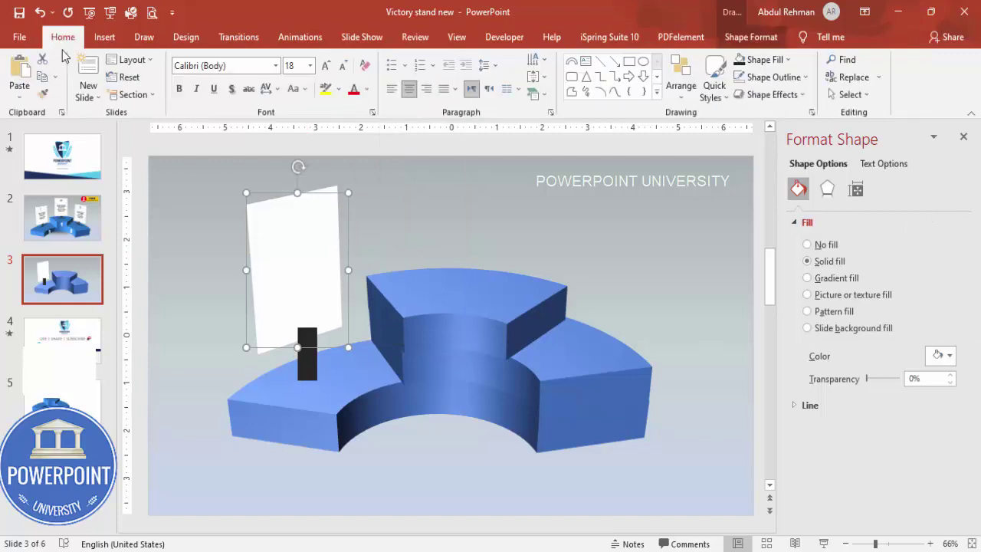
pyautogui.click(44, 96)
pyautogui.click(307, 367)
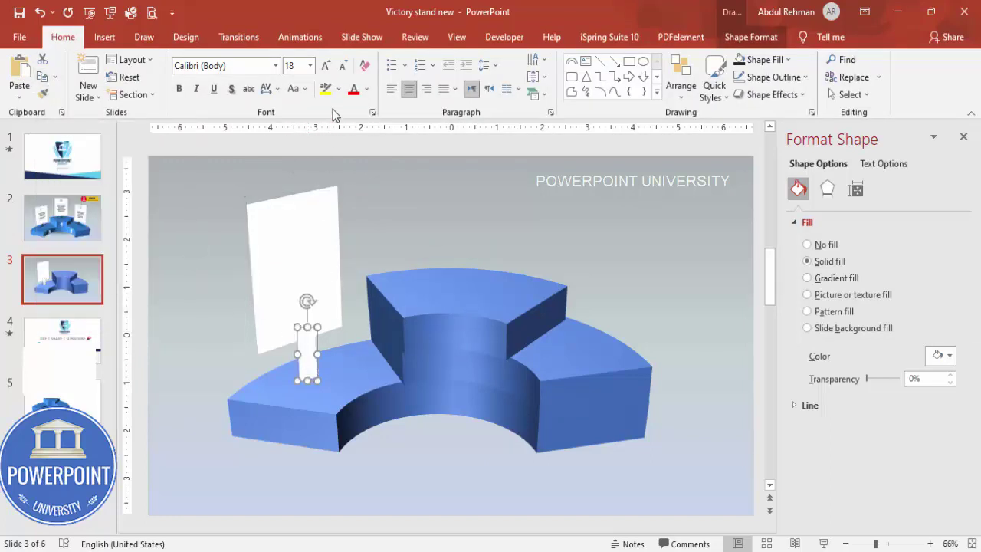
pyautogui.click(749, 37)
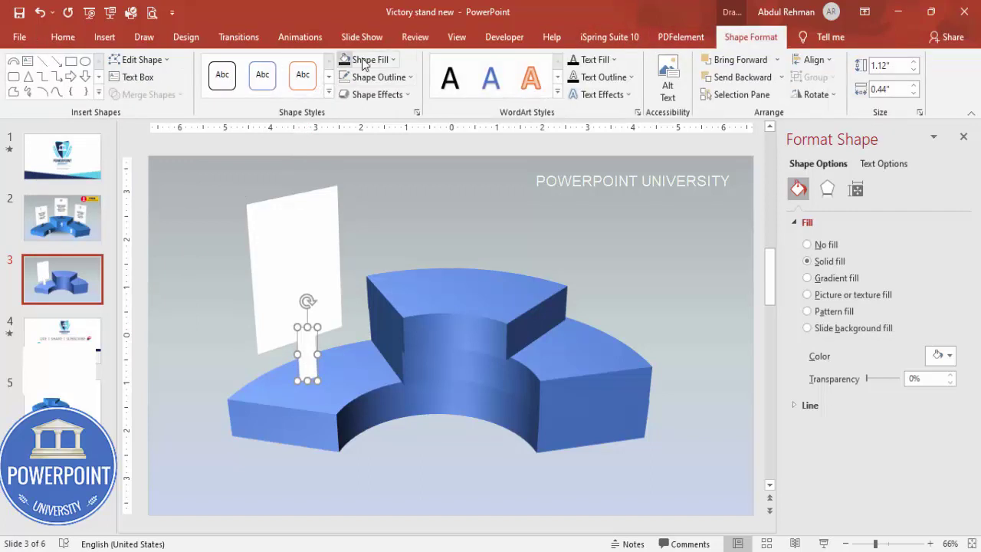
pyautogui.click(364, 60)
pyautogui.click(349, 153)
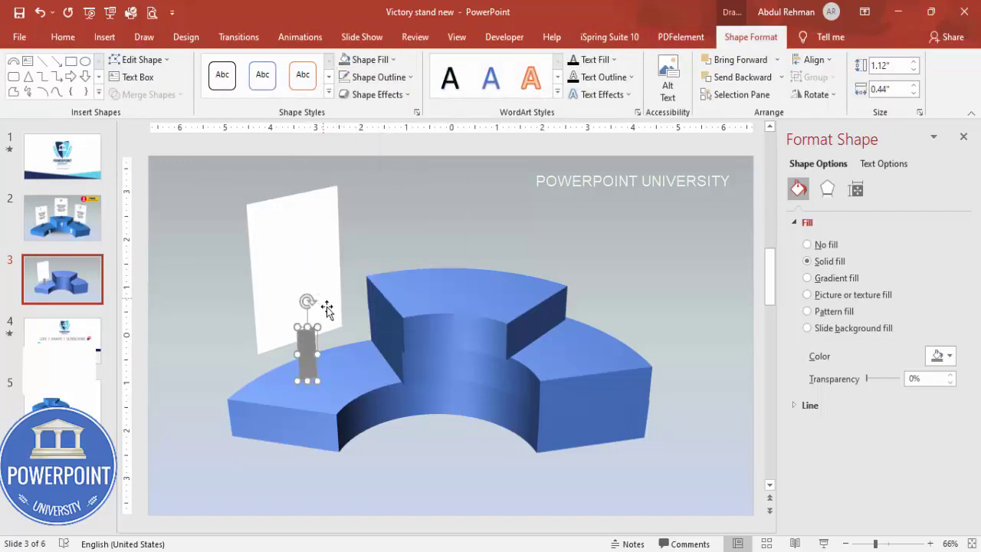
pyautogui.click(738, 77)
pyautogui.click(389, 251)
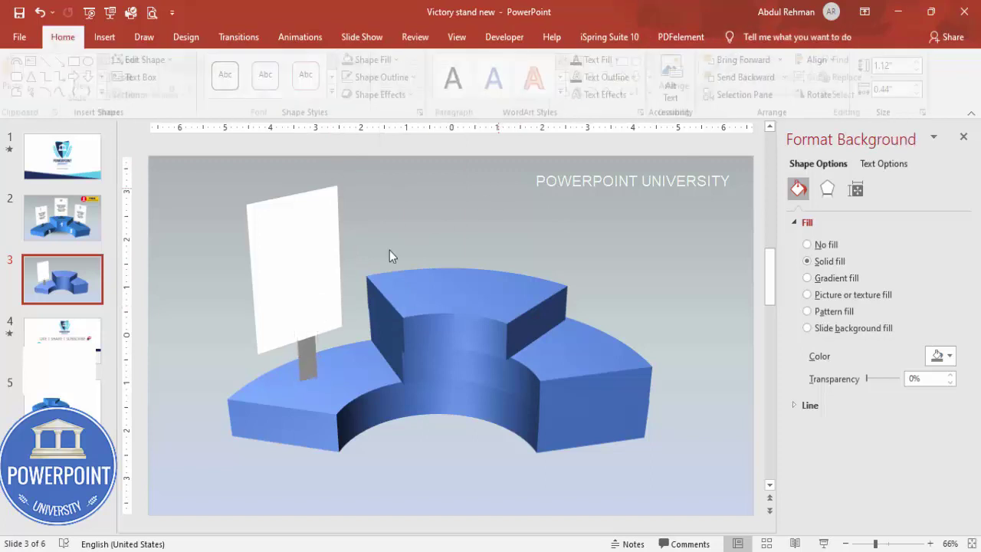
pyautogui.moveTo(308, 308); pyautogui.dragTo(309, 315)
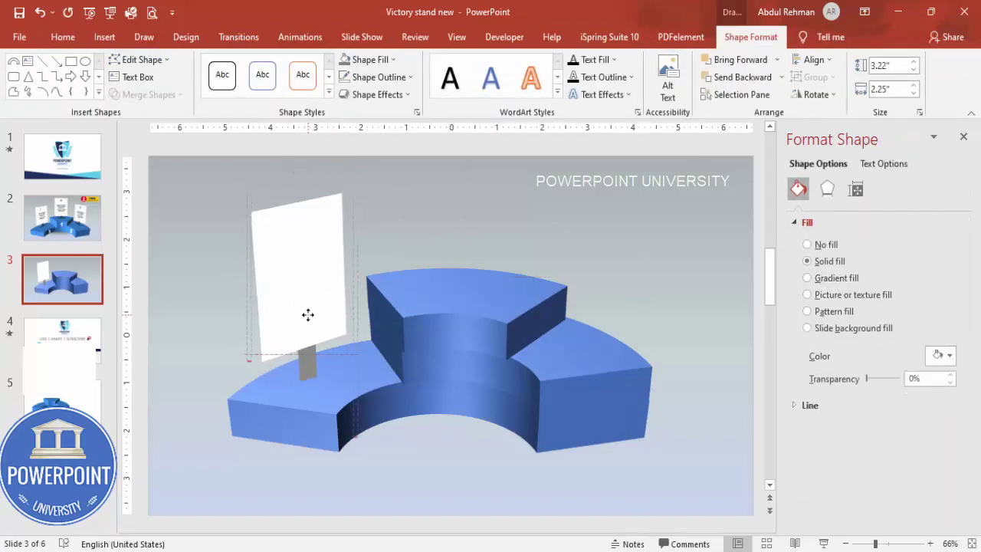
# - Duplicate the card and stand onto the right block and tilt the card with a perspective preset (X 43.9°)
pyautogui.keyDown('shift'); pyautogui.click(313, 369); pyautogui.keyUp('shift')
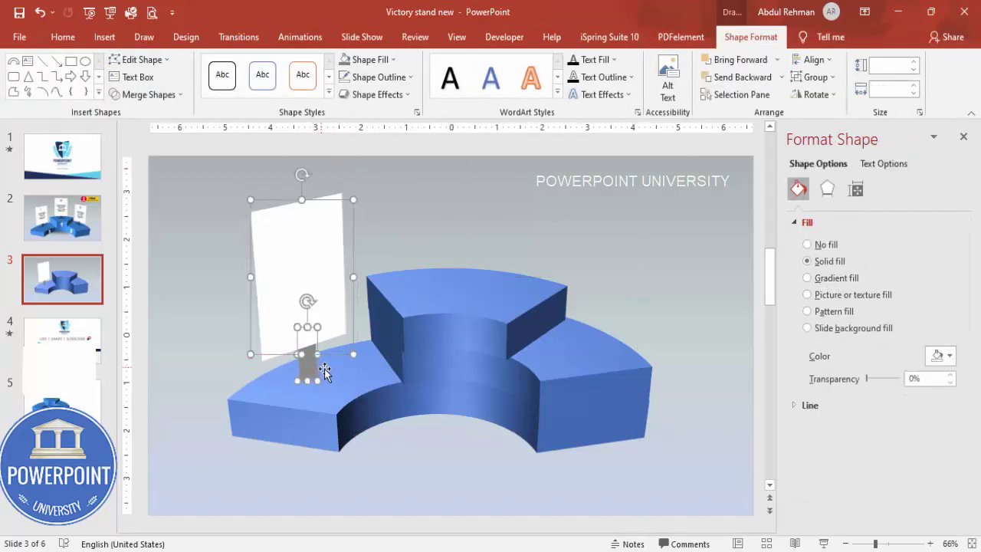
pyautogui.hotkey('ctrl', 'd')
pyautogui.moveTo(334, 316); pyautogui.dragTo(611, 259)
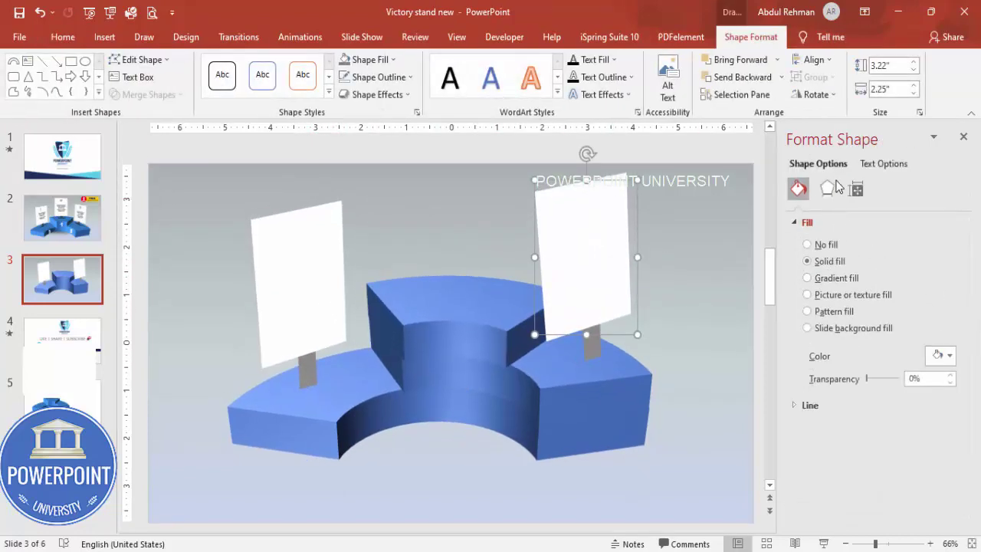
pyautogui.click(827, 189)
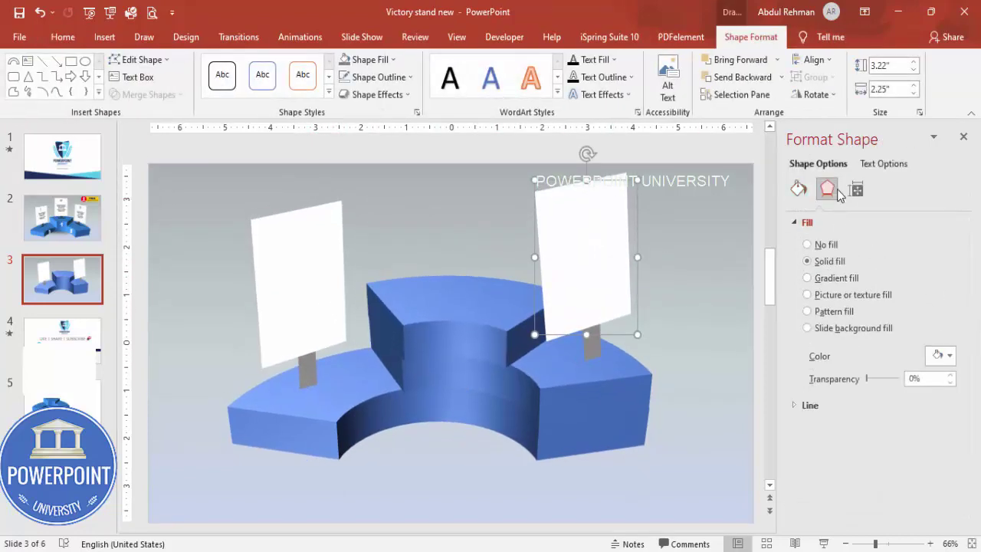
pyautogui.moveTo(965, 322); pyautogui.dragTo(966, 483)
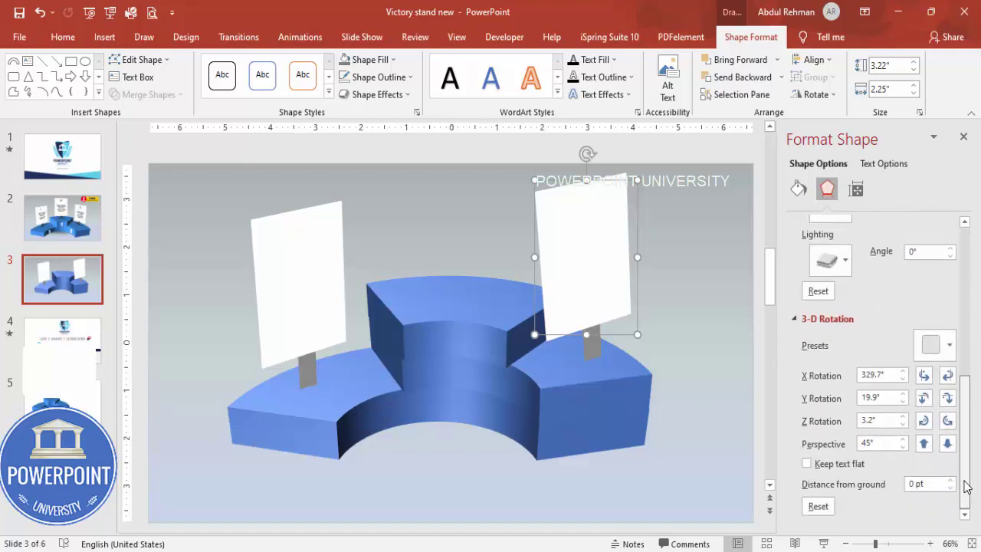
pyautogui.click(950, 346)
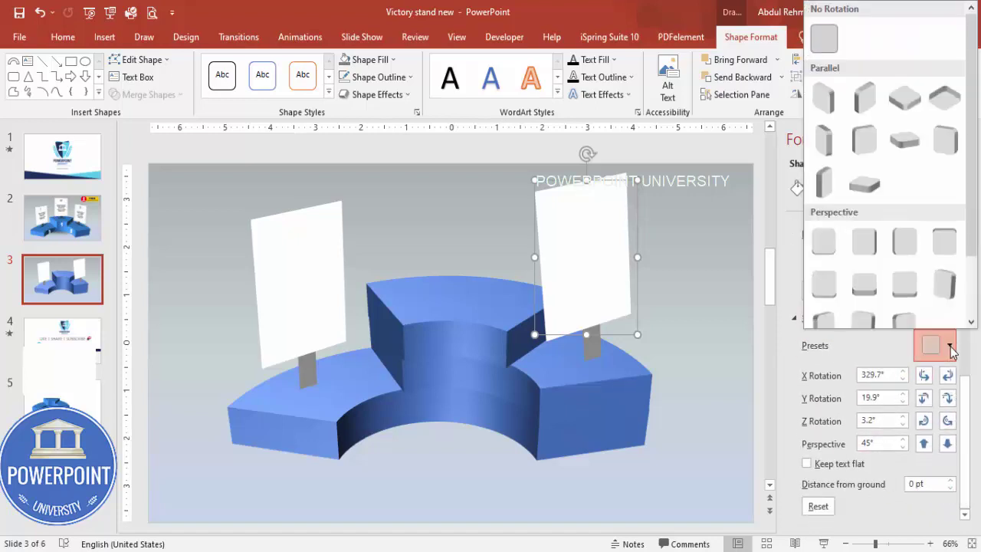
pyautogui.click(945, 282)
# - Give the right pole the matching perspective tilt and copy the right card above the centre tier
pyautogui.click(591, 348)
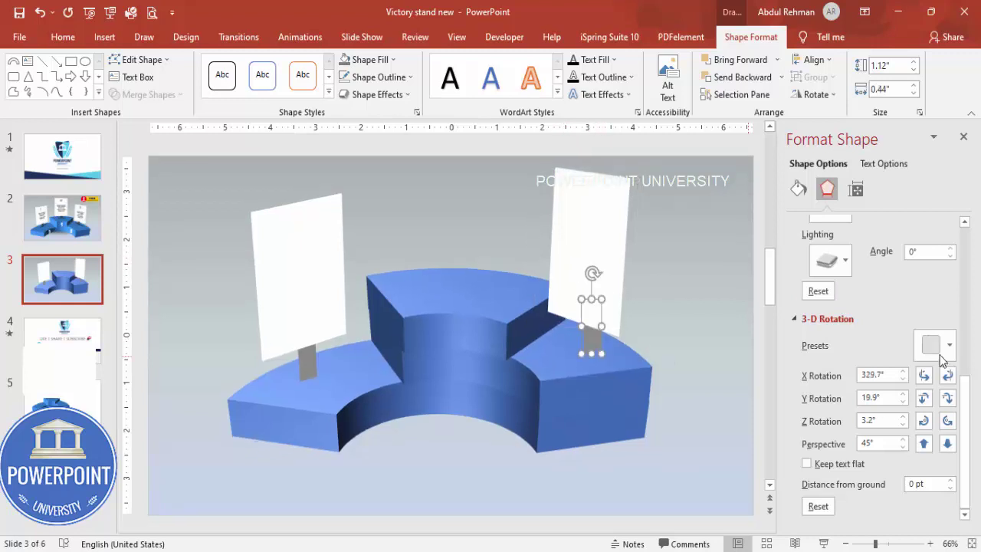
pyautogui.click(934, 344)
pyautogui.click(946, 292)
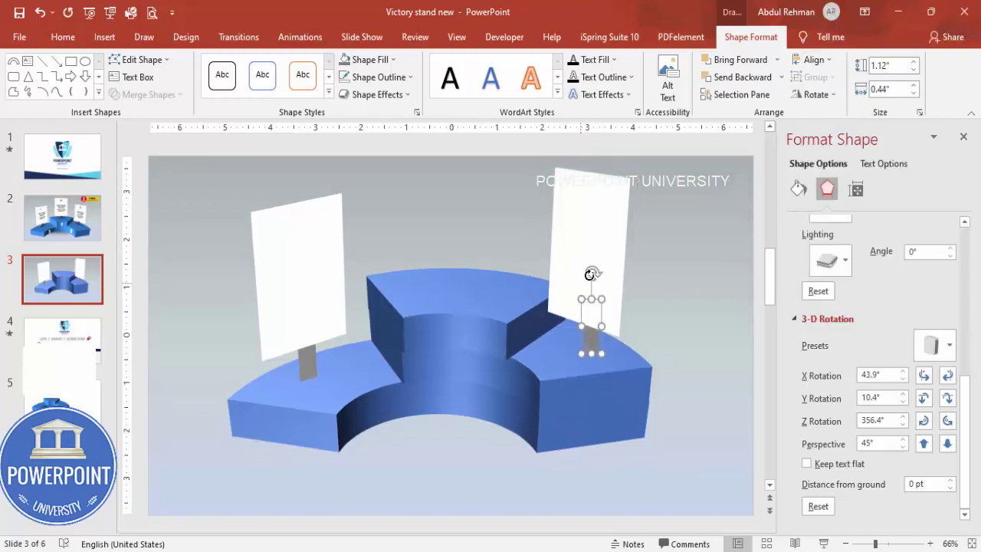
pyautogui.moveTo(595, 269); pyautogui.dragTo(606, 265)
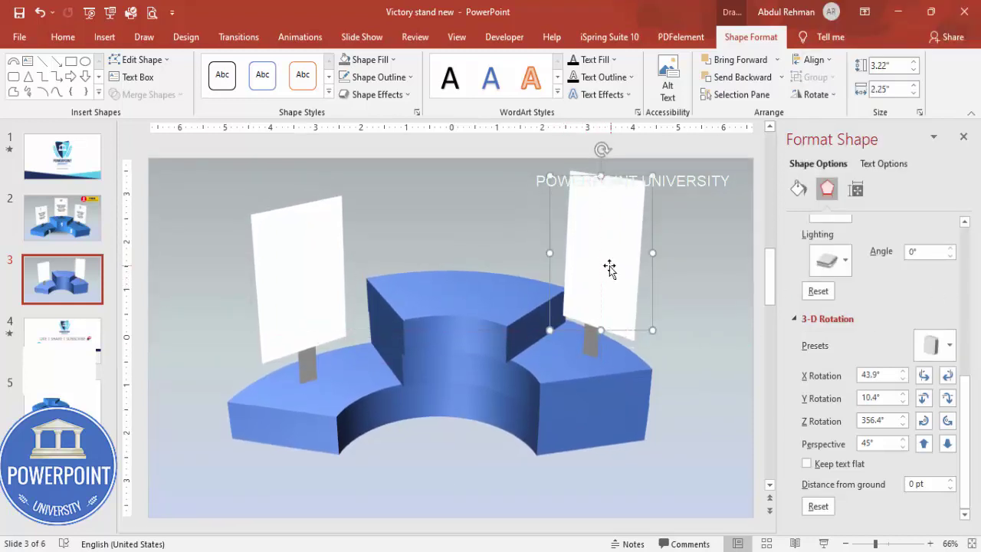
pyautogui.moveTo(629, 259); pyautogui.dragTo(502, 230)
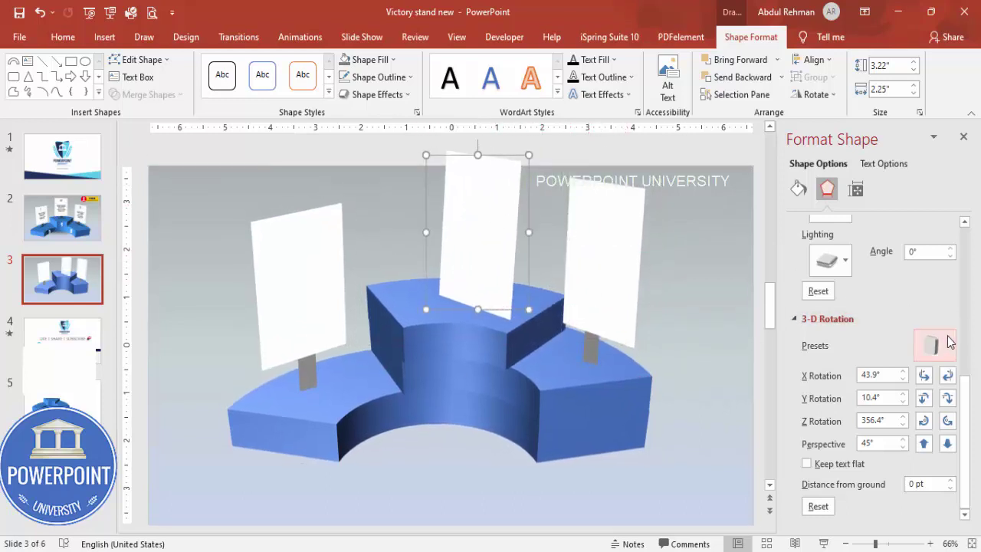
# - Set the centre signboard's 3-D rotation to No Rotation and seat it on the middle step
pyautogui.click(943, 345)
pyautogui.click(811, 65)
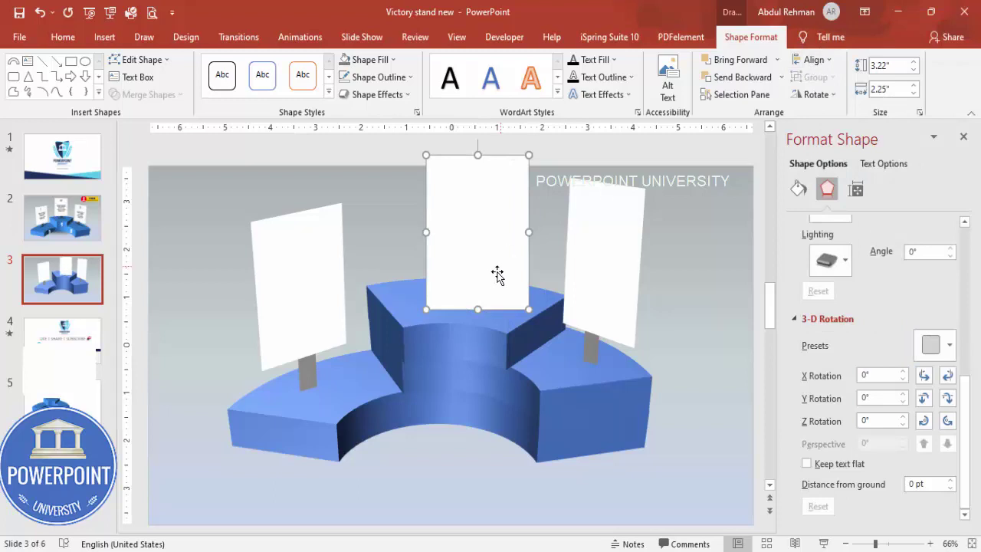
pyautogui.click(682, 360)
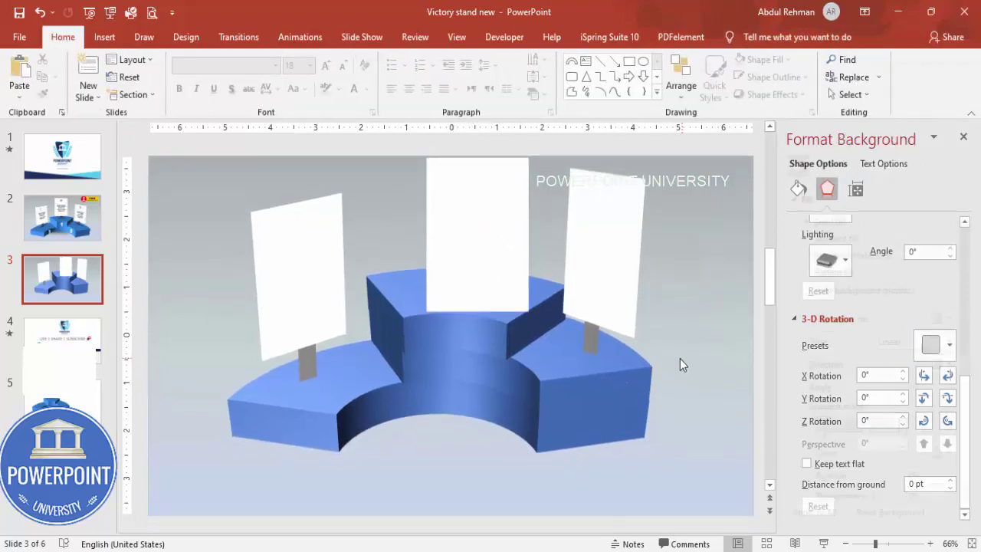
pyautogui.hotkey('ctrl', 'a')
pyautogui.moveTo(606, 384); pyautogui.dragTo(608, 421)
pyautogui.hotkey('ctrl', 'z')
pyautogui.click(686, 325)
pyautogui.click(467, 240)
pyautogui.moveTo(467, 240); pyautogui.dragTo(462, 247)
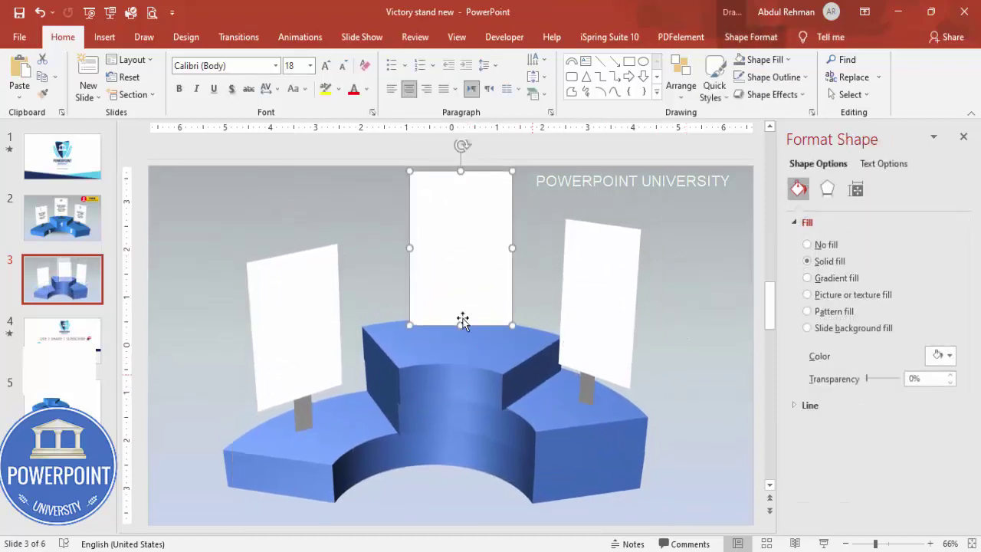
# - Draw a small grey rectangle post with no outline, sent behind the centre card's base
pyautogui.click(104, 37)
pyautogui.click(230, 77)
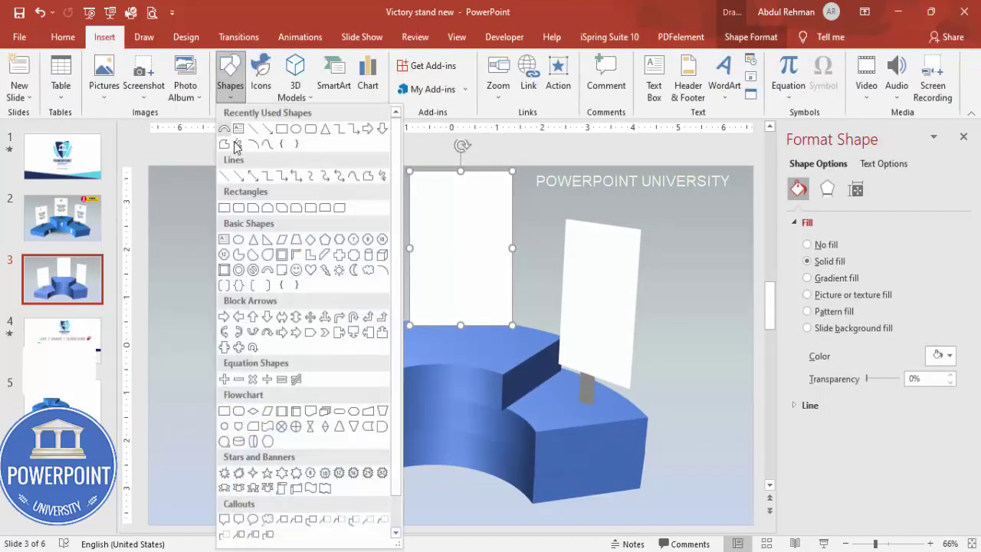
pyautogui.click(227, 208)
pyautogui.moveTo(452, 313); pyautogui.dragTo(470, 345)
pyautogui.click(365, 59)
pyautogui.click(344, 207)
pyautogui.click(379, 77)
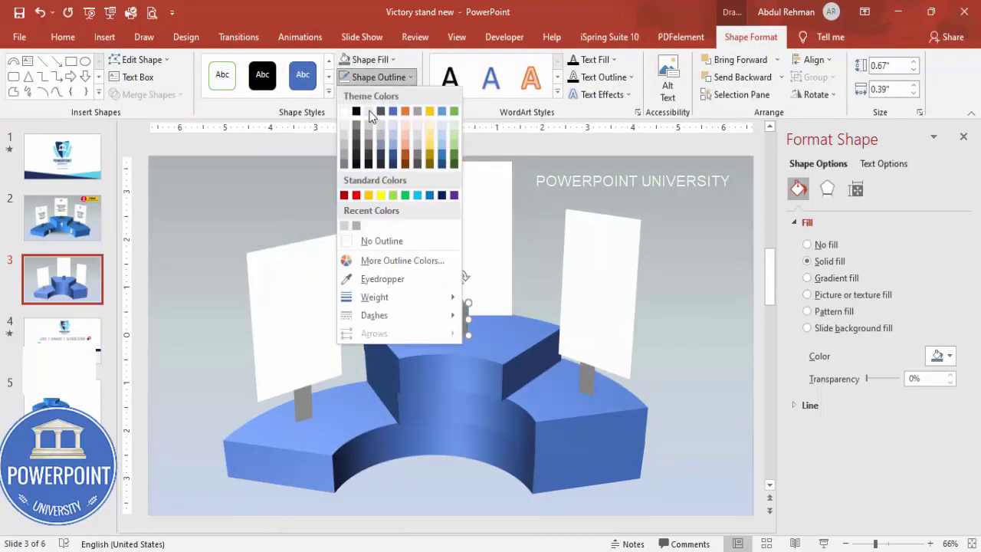
pyautogui.click(376, 241)
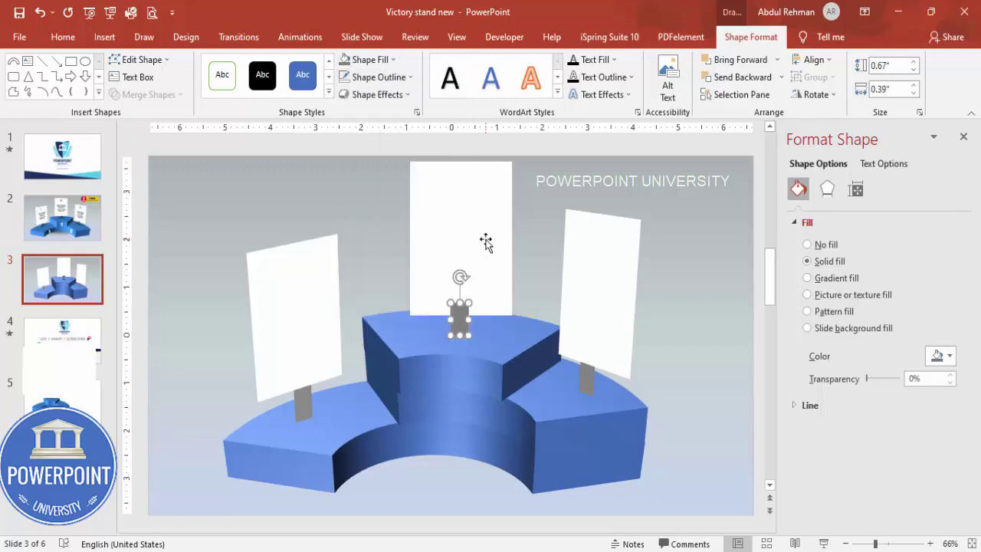
pyautogui.click(748, 79)
pyautogui.click(685, 223)
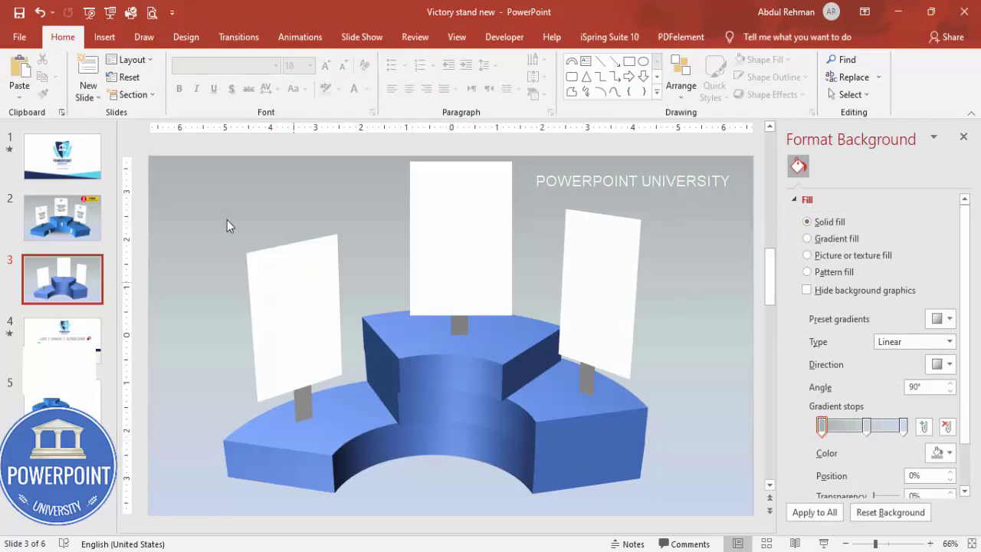
# - Add a text box filled via =lorem(1), trimmed to its first two sentences
pyautogui.click(107, 38)
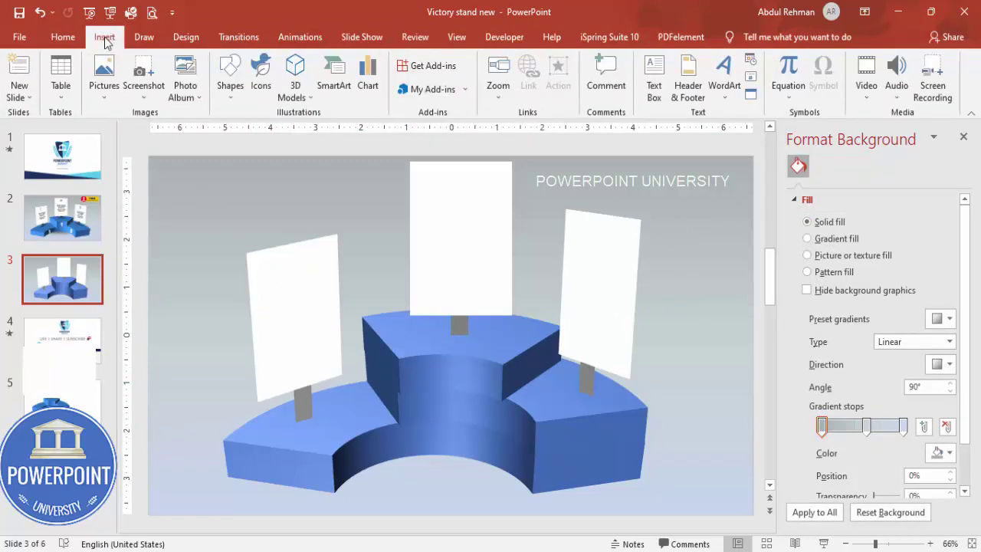
pyautogui.click(653, 76)
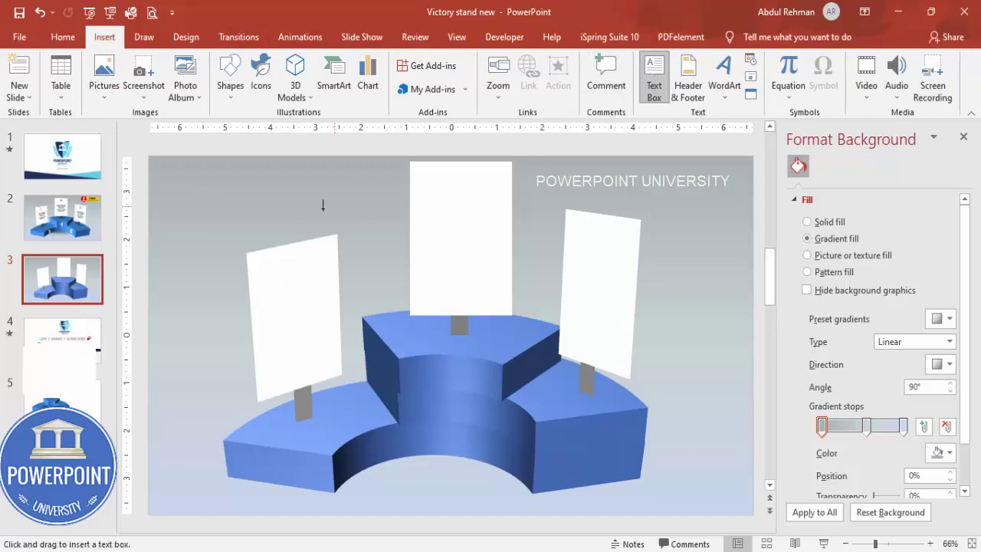
pyautogui.moveTo(212, 194); pyautogui.dragTo(333, 247)
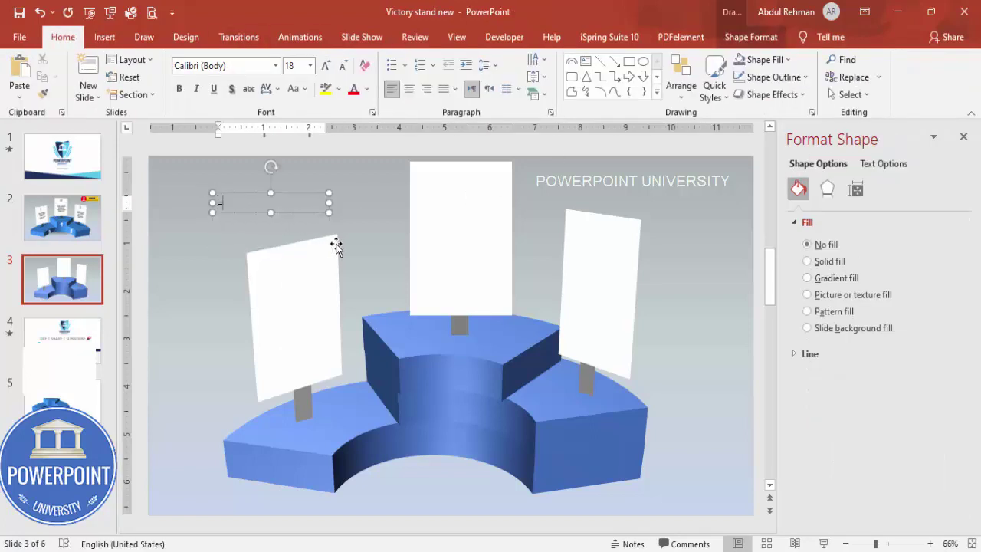
pyautogui.write('=lorem(1)')
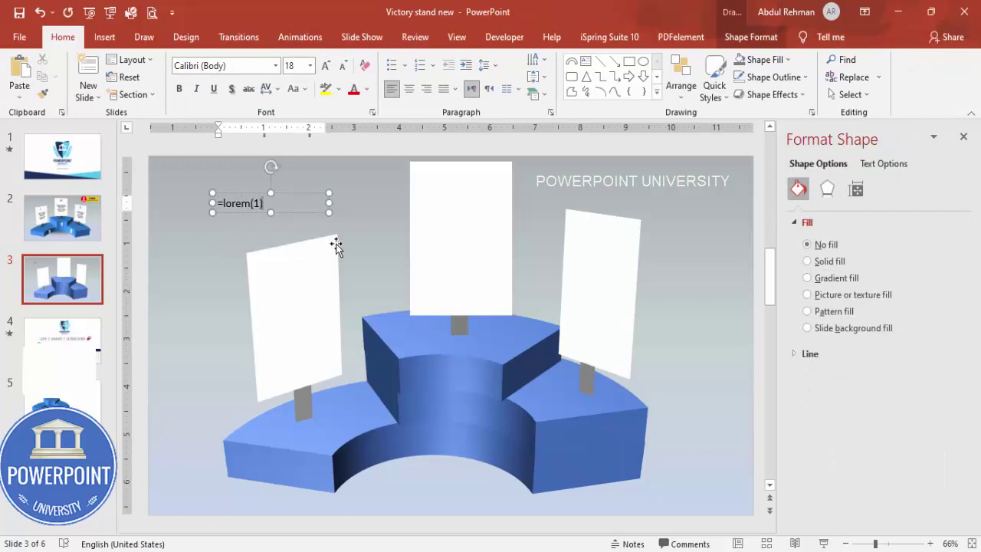
pyautogui.press('Return')
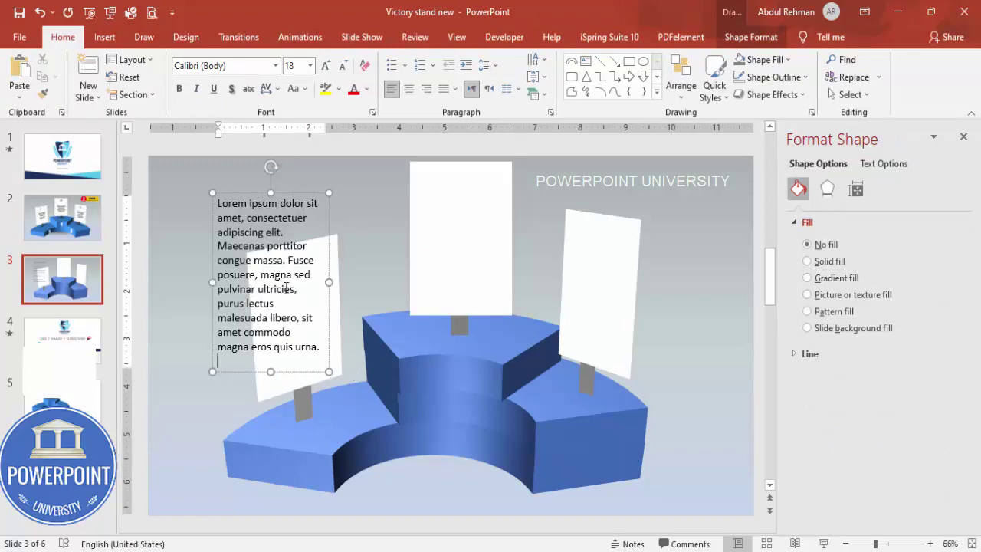
pyautogui.moveTo(288, 260); pyautogui.dragTo(423, 448)
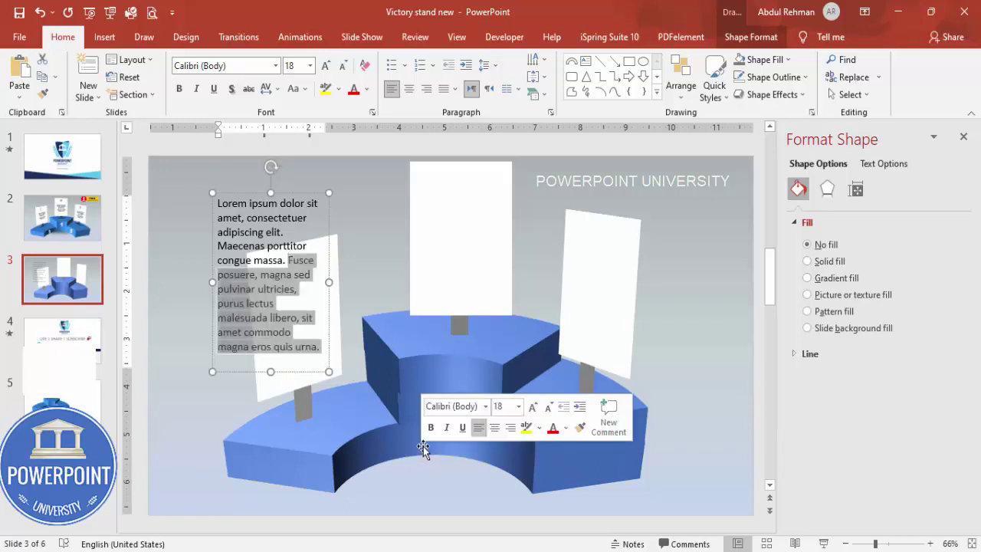
pyautogui.press('Delete')
# - Centre the lorem text at 16 pt, narrow the box, and move it onto the left sign
pyautogui.click(299, 196)
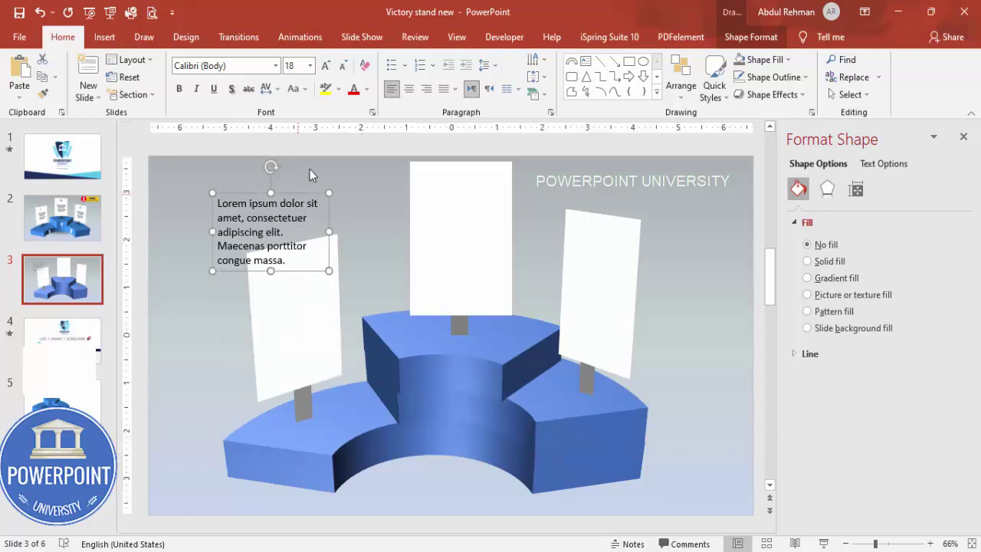
pyautogui.click(408, 89)
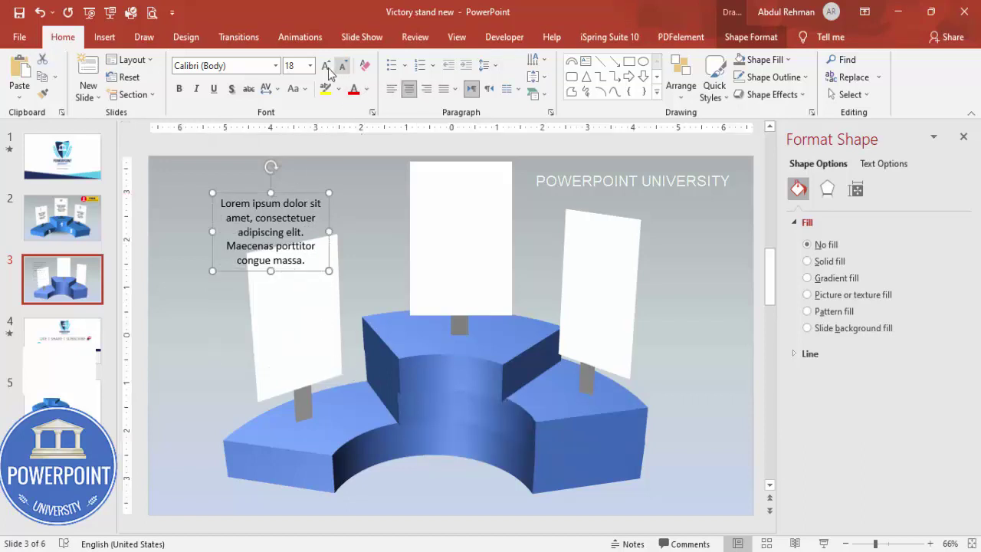
pyautogui.click(343, 66)
pyautogui.moveTo(214, 220); pyautogui.dragTo(236, 219)
pyautogui.moveTo(289, 192); pyautogui.dragTo(314, 266)
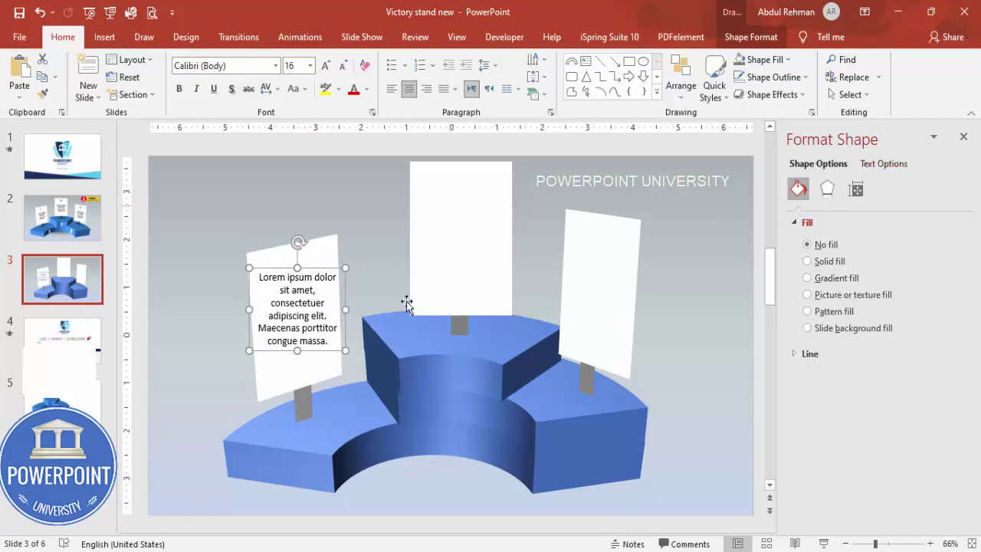
# - Give the left lorem text a Perspective 3-D rotation: X 335°, Y 15°, Z 5°
pyautogui.click(895, 164)
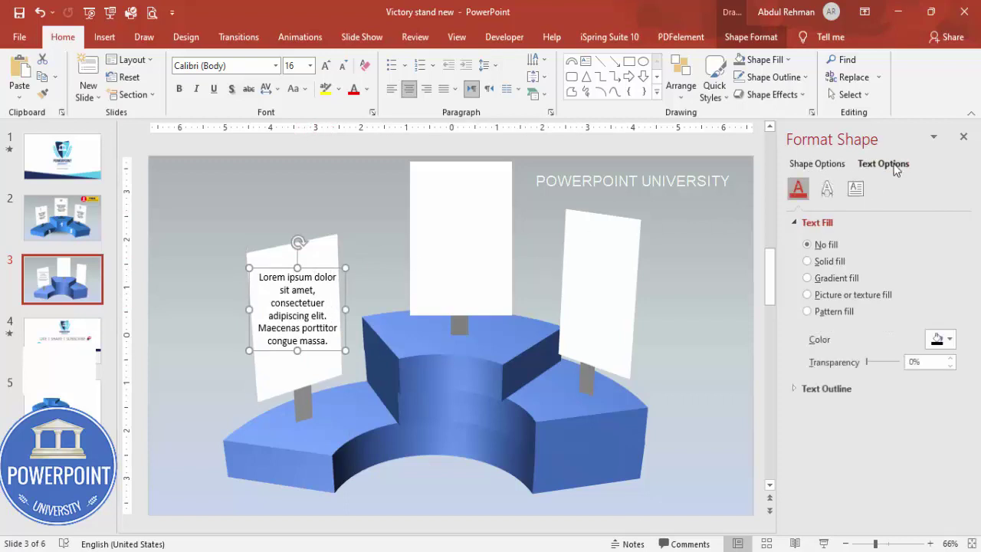
pyautogui.click(831, 193)
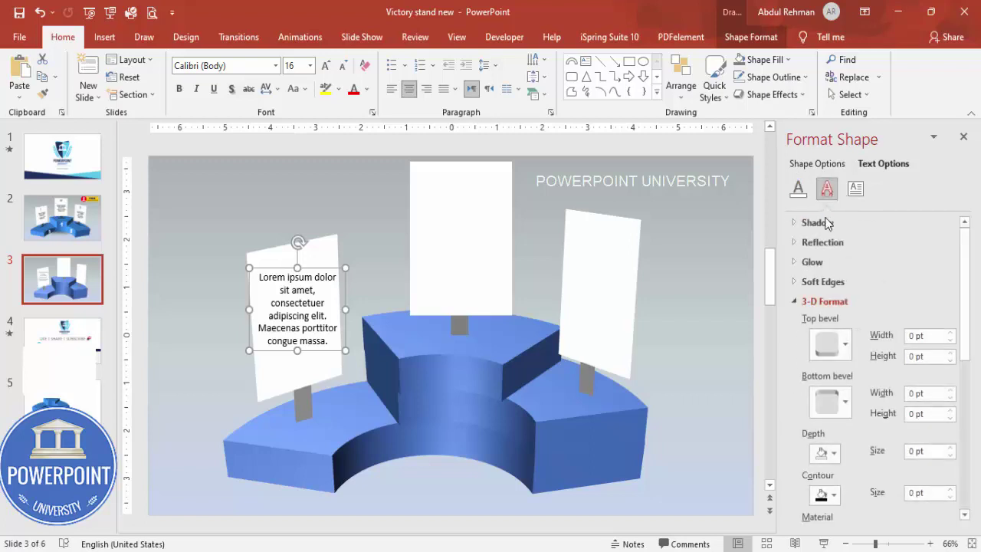
pyautogui.click(796, 301)
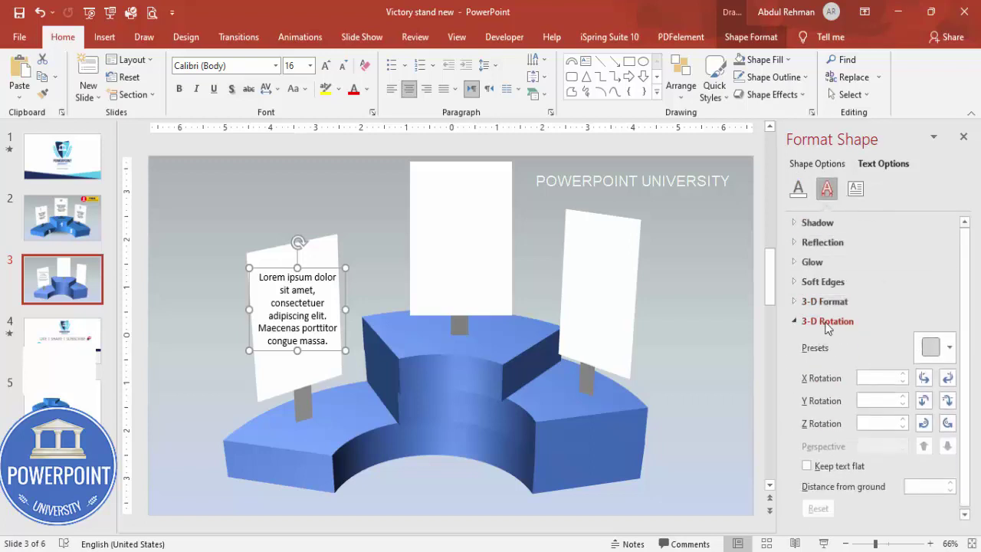
pyautogui.click(945, 350)
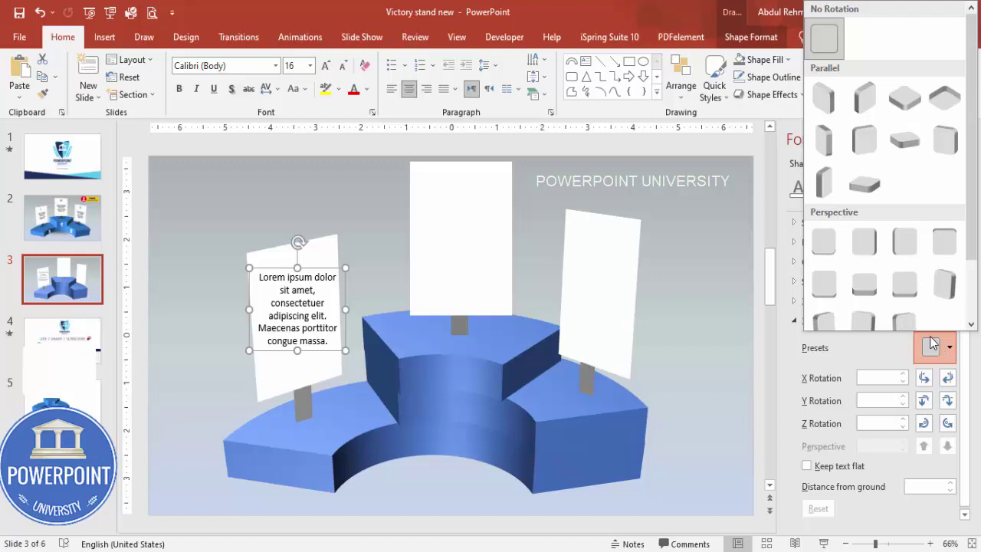
pyautogui.click(901, 248)
pyautogui.click(924, 375)
pyautogui.click(947, 400)
pyautogui.click(924, 400)
pyautogui.click(924, 400)
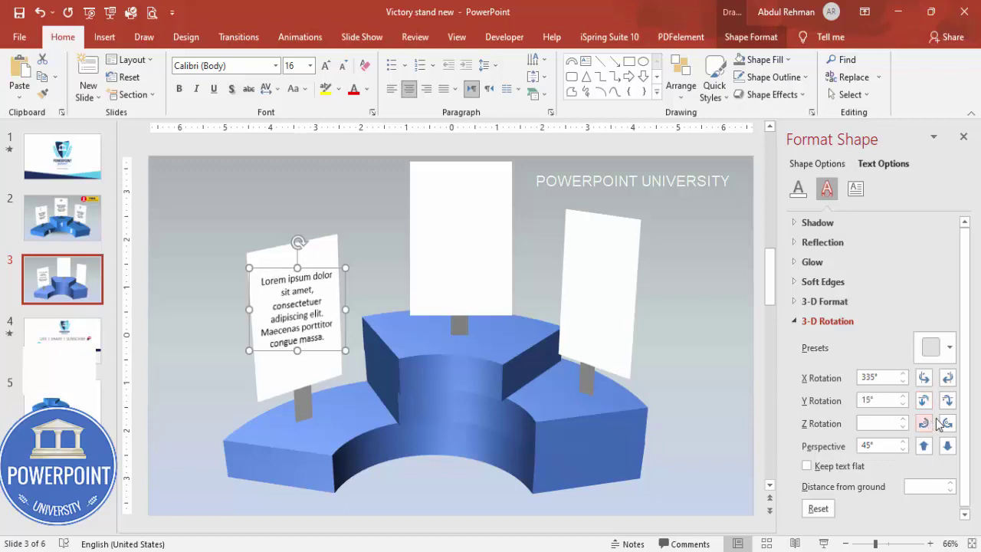
pyautogui.click(947, 424)
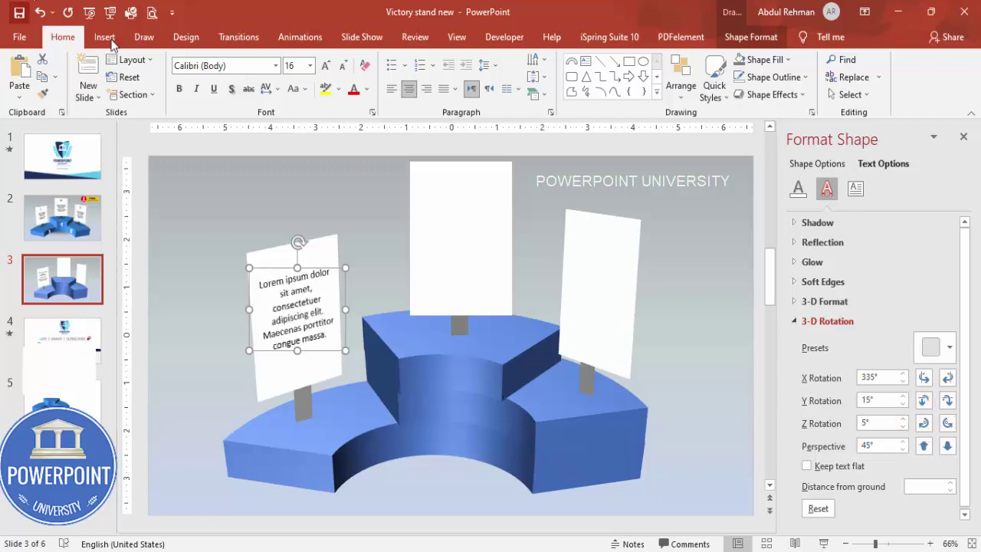
# - Copy the lorem text to the centre sign with no rotation and the right sign in perspective
pyautogui.moveTo(340, 273); pyautogui.dragTo(513, 206)
pyautogui.click(929, 347)
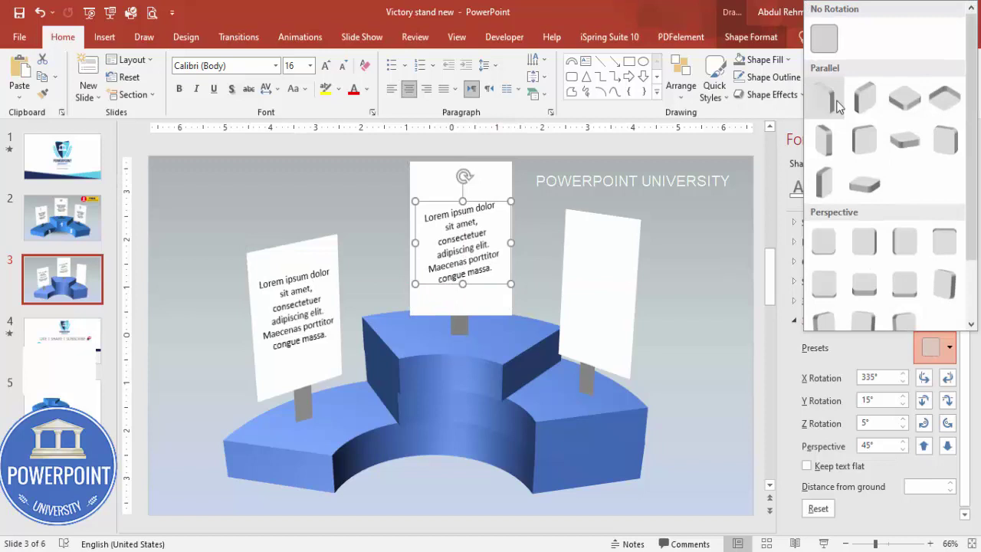
pyautogui.click(824, 38)
pyautogui.moveTo(487, 201); pyautogui.dragTo(635, 304)
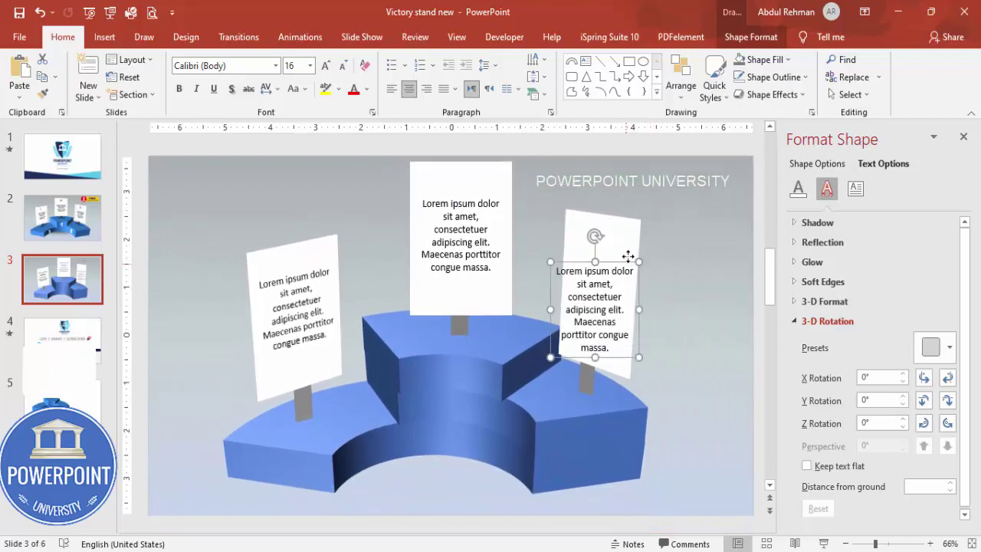
pyautogui.click(932, 347)
pyautogui.click(940, 298)
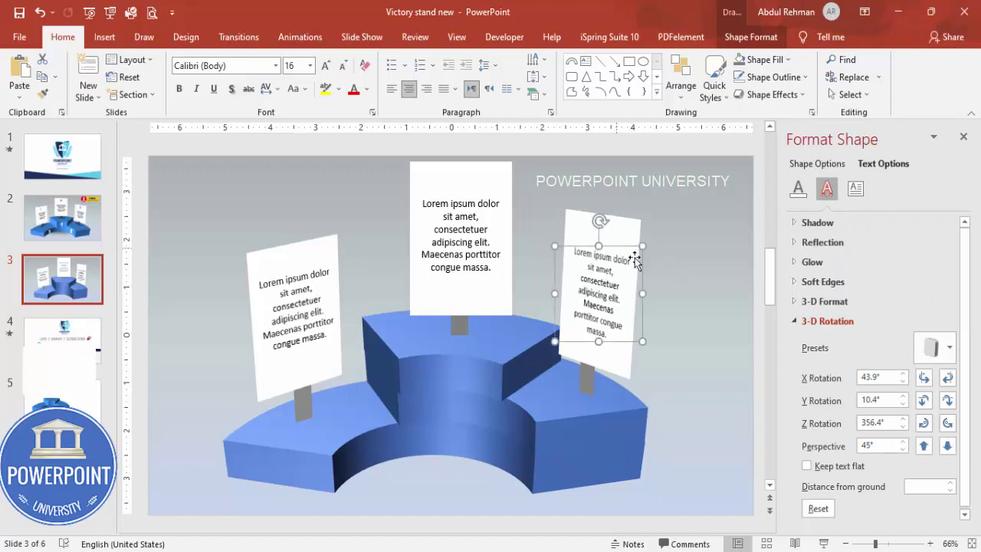
pyautogui.click(689, 342)
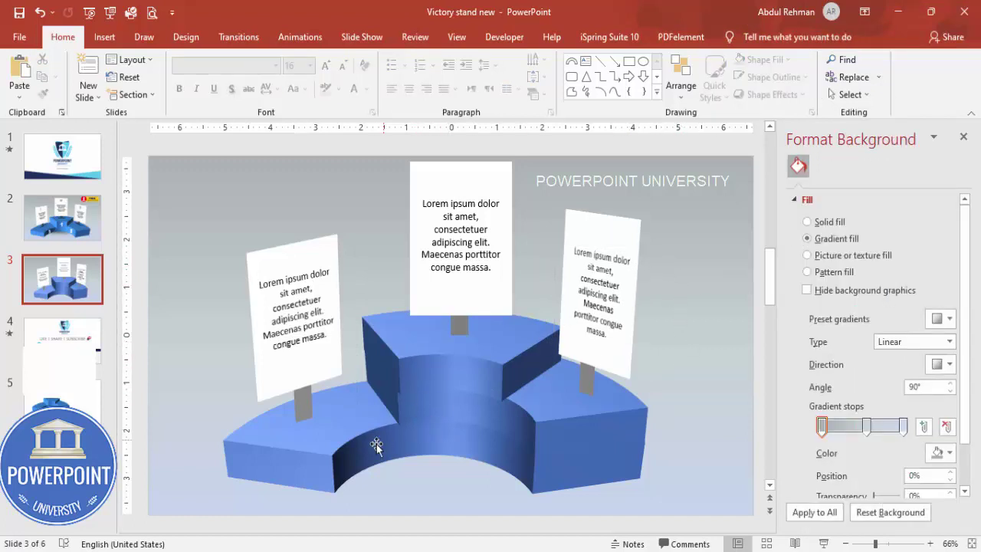
# - Add a new number text box formatted in centred, white Arial Black
pyautogui.click(104, 37)
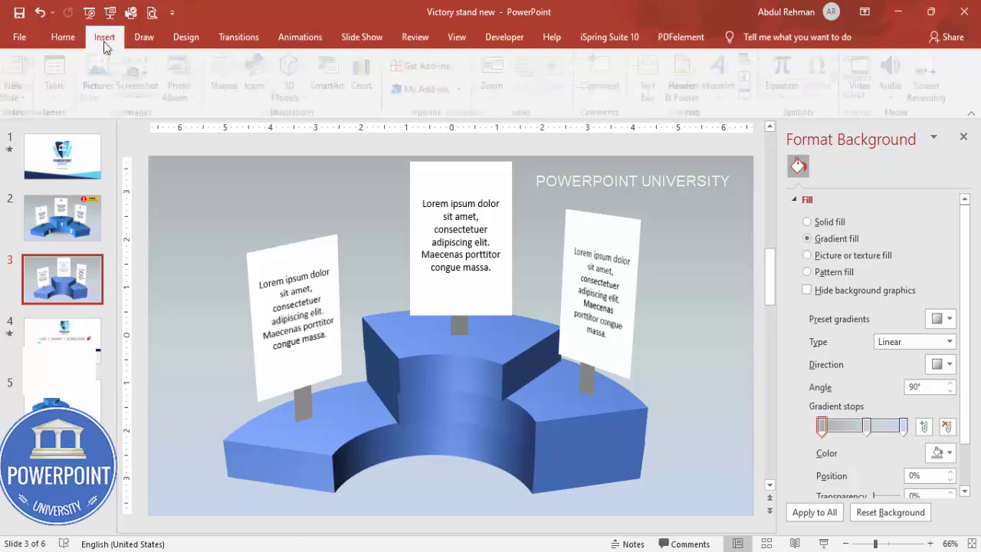
pyautogui.click(654, 77)
pyautogui.moveTo(632, 179); pyautogui.dragTo(693, 222)
pyautogui.press('Escape')
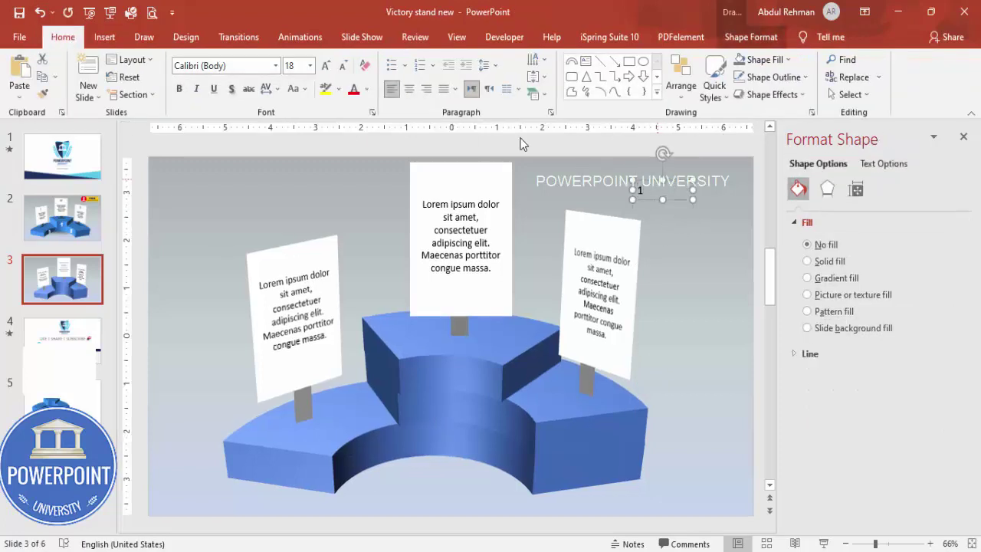
pyautogui.click(251, 64)
pyautogui.write('Arial Black')
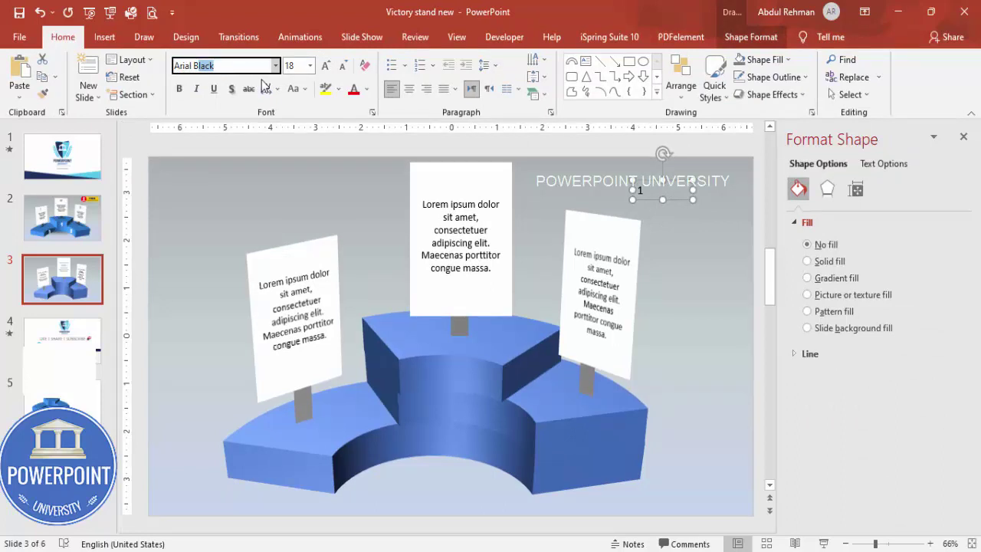
pyautogui.press('Return')
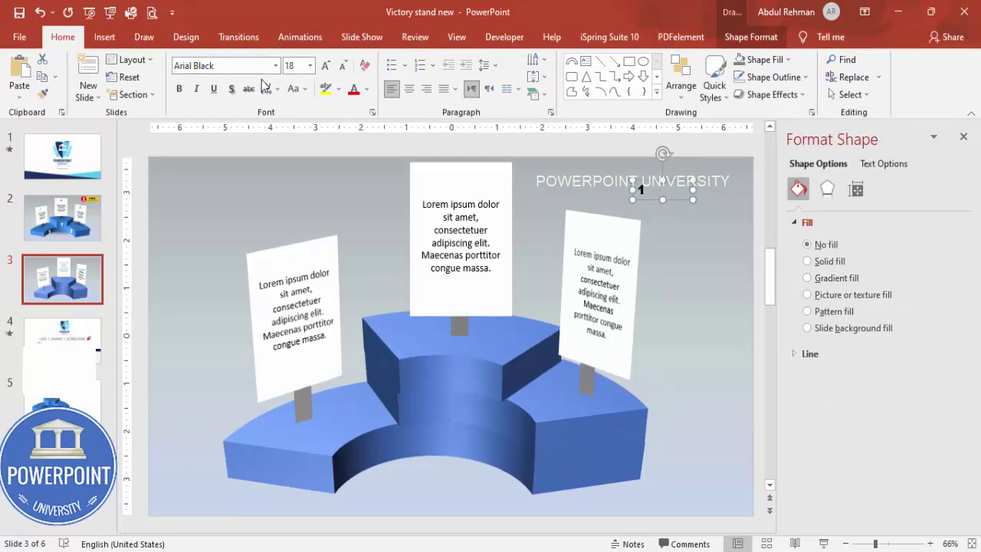
pyautogui.click(409, 90)
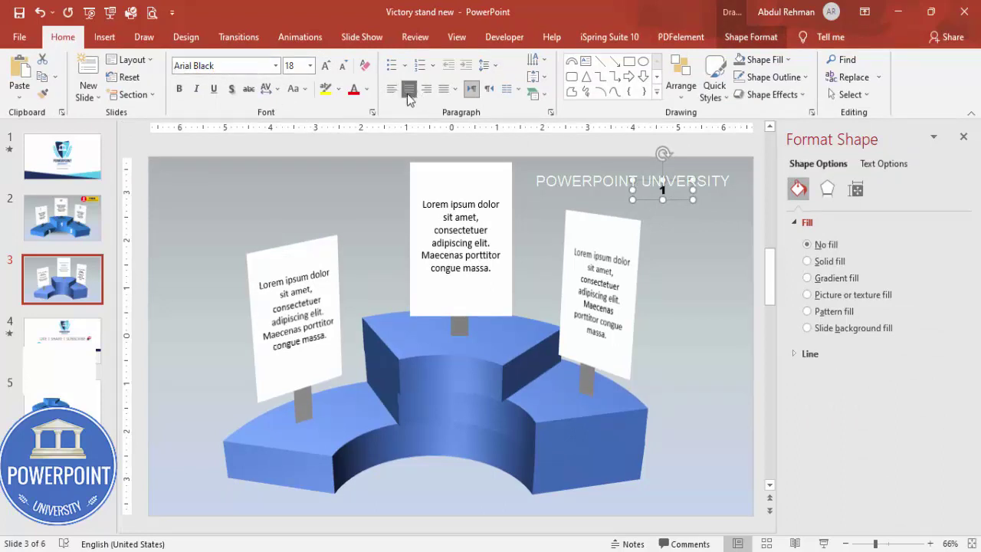
pyautogui.click(367, 90)
pyautogui.click(354, 123)
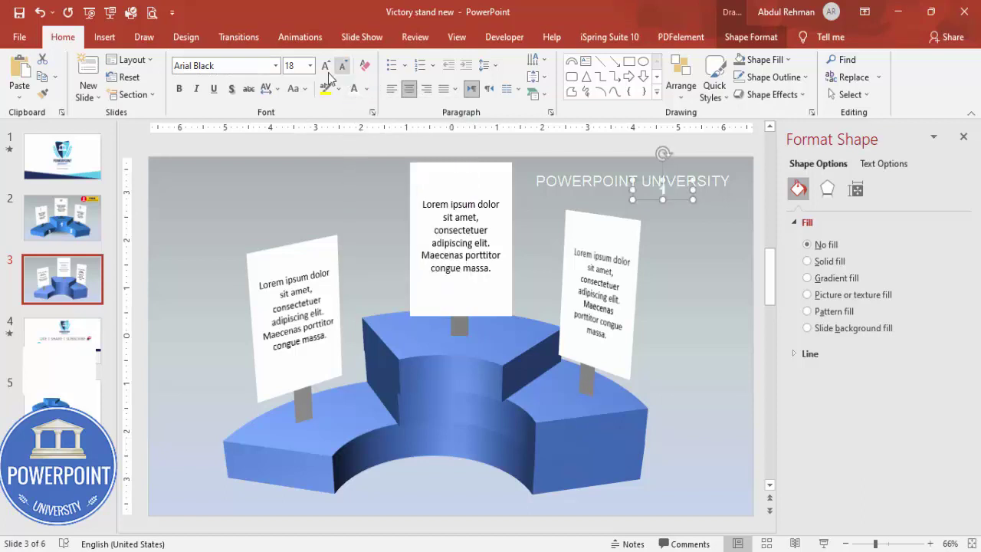
# - Enlarge the 1 to 88 pt, place it on the top step's front, and type 2 in the copy
pyautogui.click(325, 66)
pyautogui.click(325, 66)
pyautogui.click(325, 66)
pyautogui.click(325, 66)
pyautogui.click(325, 65)
pyautogui.click(325, 66)
pyautogui.click(325, 66)
pyautogui.click(324, 66)
pyautogui.click(325, 66)
pyautogui.click(324, 66)
pyautogui.click(325, 66)
pyautogui.click(325, 66)
pyautogui.click(325, 66)
pyautogui.click(325, 66)
pyautogui.moveTo(678, 181); pyautogui.dragTo(508, 398)
pyautogui.write('2')
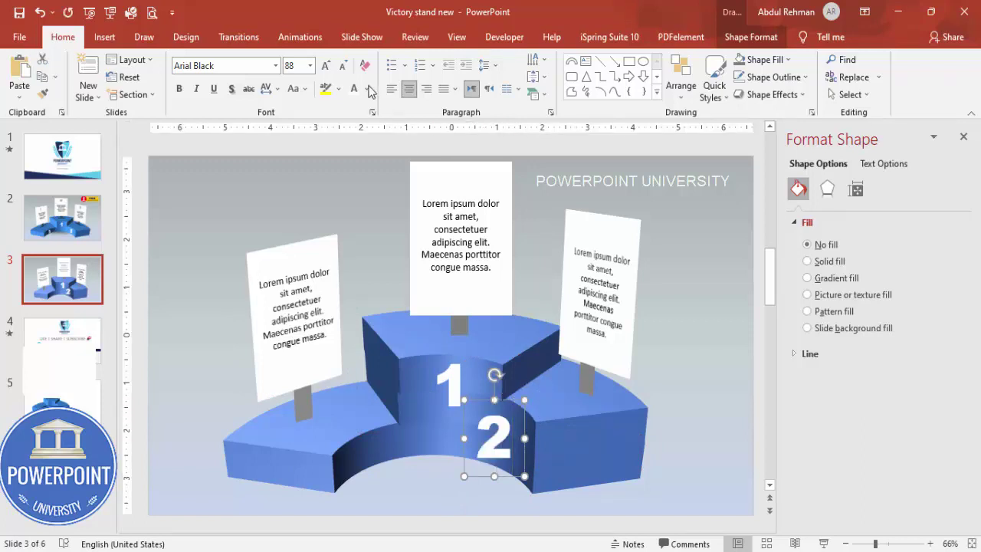
# - Shrink the 2 to 60 pt, apply a Perspective 3-D rotation, and place it on the right step
pyautogui.click(343, 65)
pyautogui.click(343, 65)
pyautogui.click(343, 65)
pyautogui.click(342, 65)
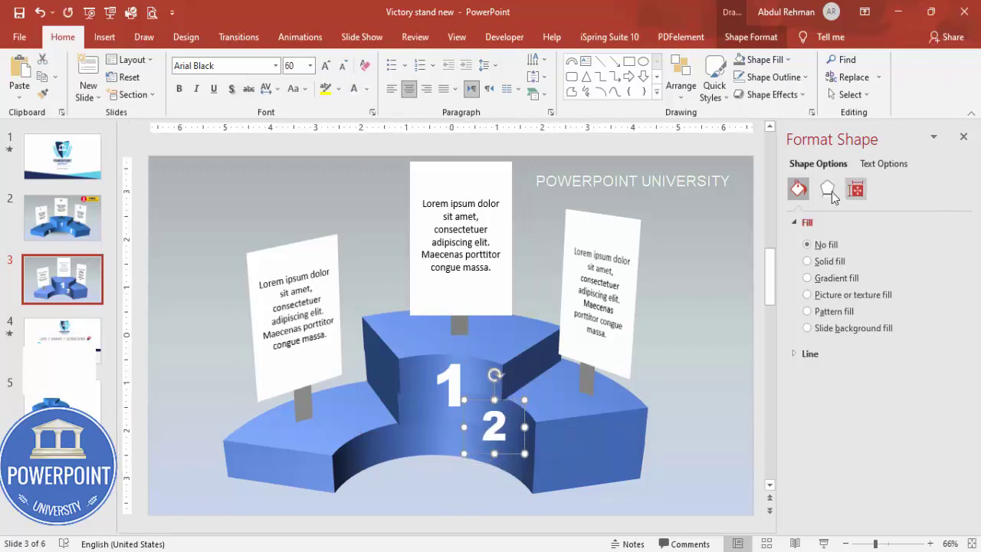
pyautogui.click(883, 164)
pyautogui.click(829, 191)
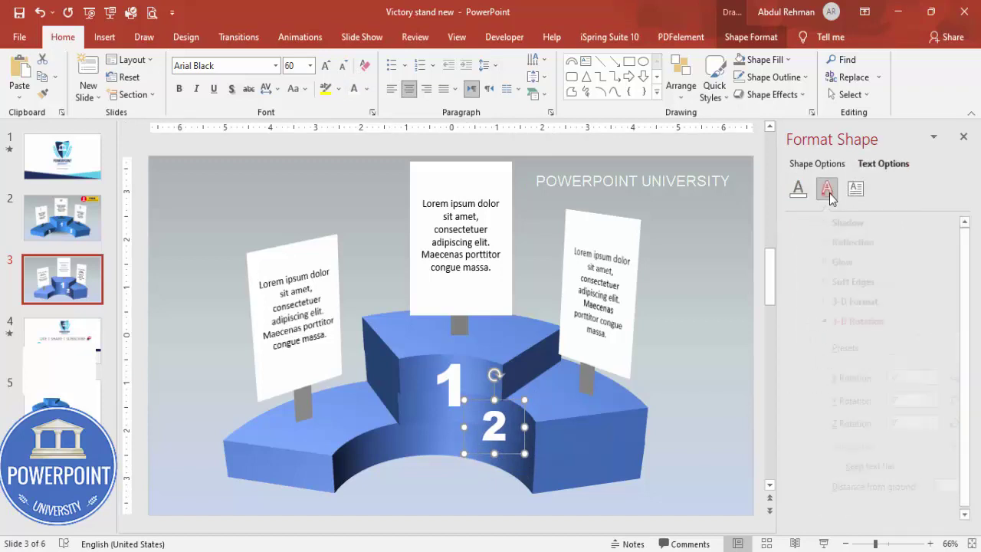
pyautogui.click(934, 348)
pyautogui.click(944, 285)
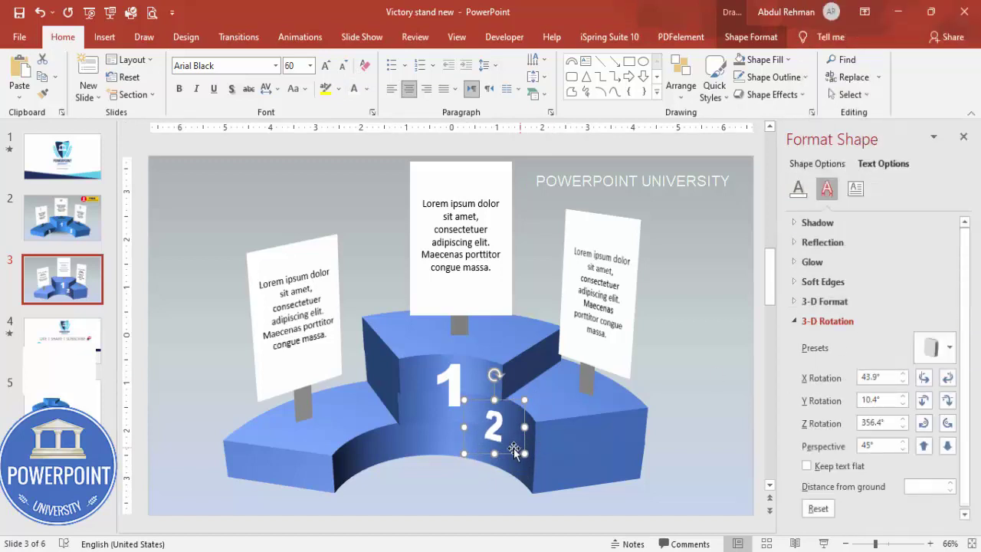
pyautogui.moveTo(515, 403); pyautogui.dragTo(393, 420)
pyautogui.click(383, 450)
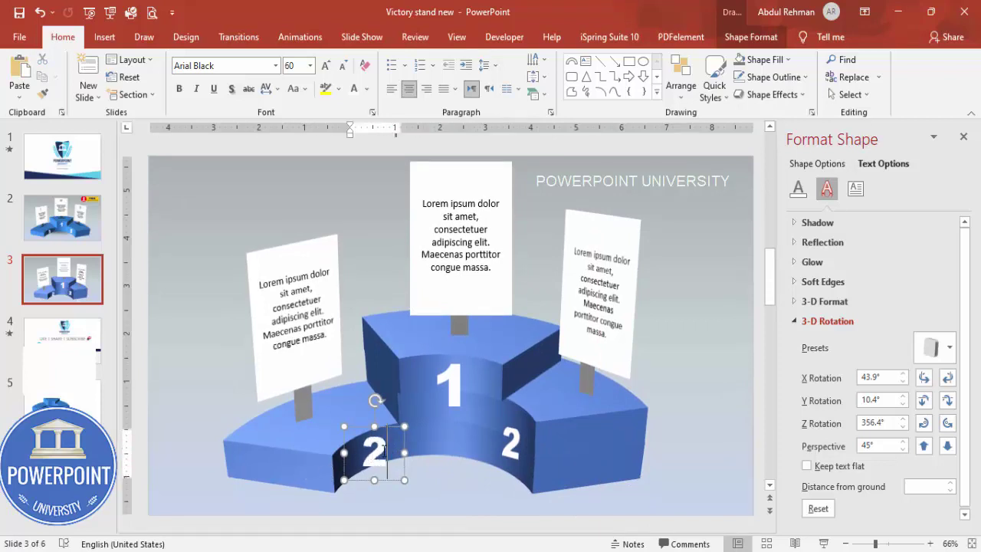
# - Change the left copy to 3 and give it a Perspective rotation, adjusting Y and Z
pyautogui.press('BackSpace')
pyautogui.write('3')
pyautogui.click(405, 446)
pyautogui.click(923, 350)
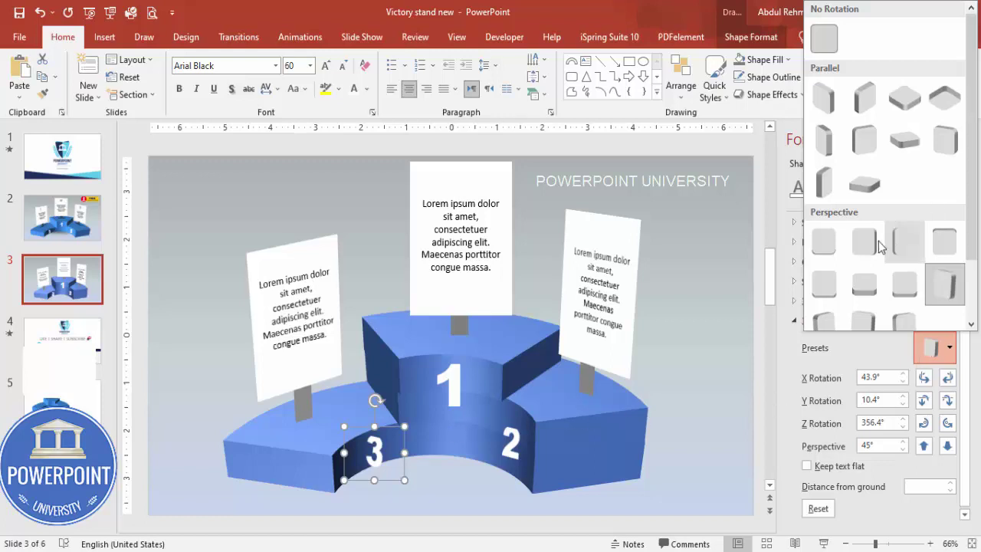
pyautogui.click(904, 249)
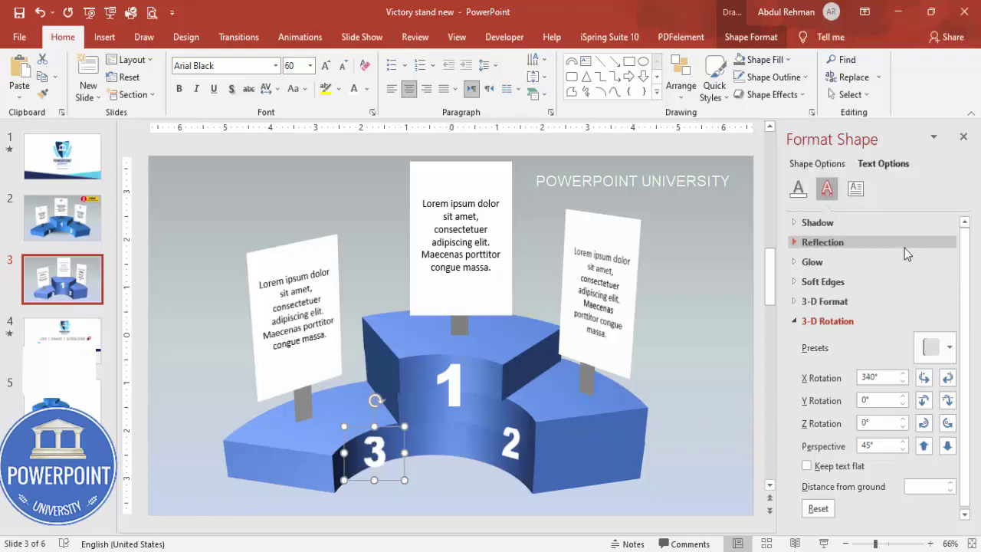
pyautogui.click(947, 400)
pyautogui.click(948, 400)
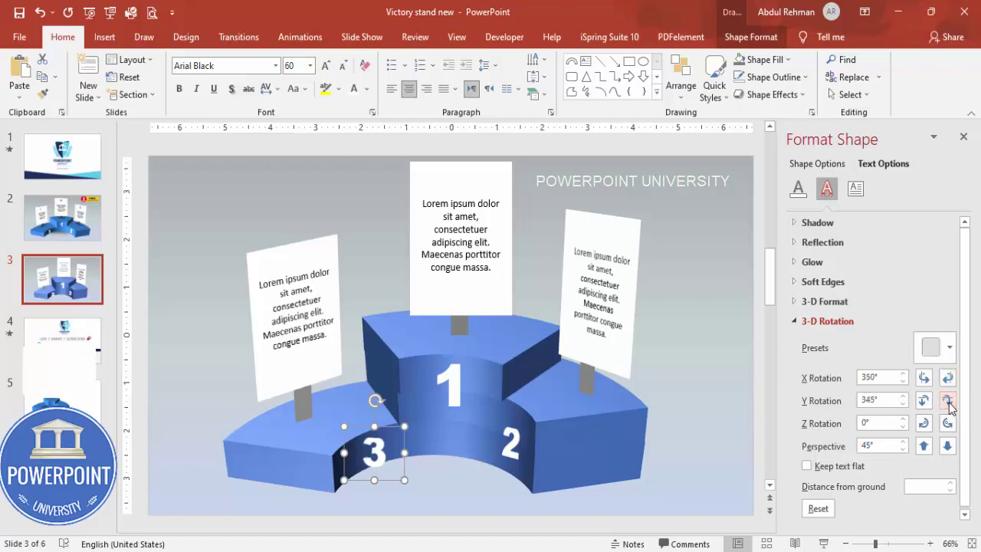
pyautogui.click(948, 424)
pyautogui.click(925, 400)
pyautogui.click(925, 400)
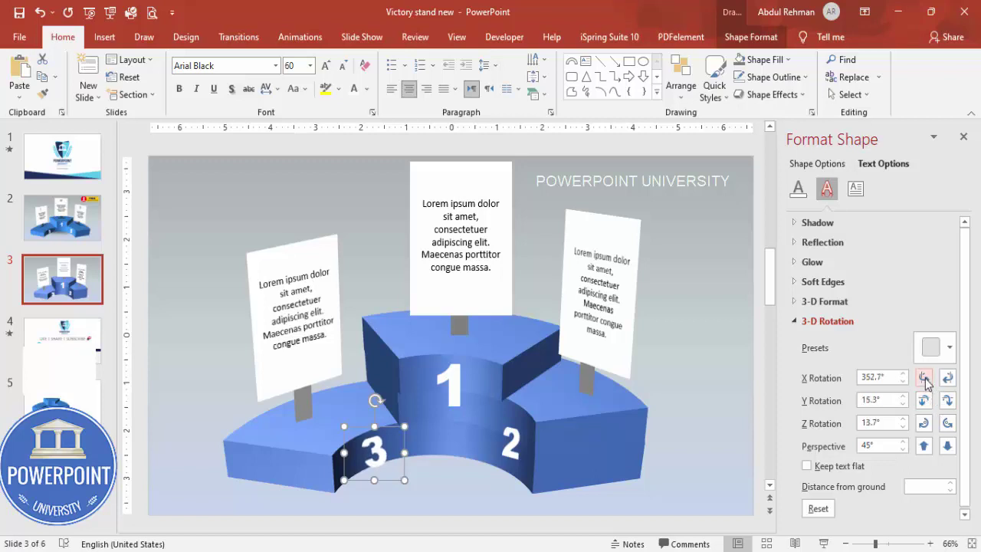
# - Shrink the 3 to 48 pt, nudge it into place, and raise Y rotation to about 20°
pyautogui.click(342, 65)
pyautogui.click(342, 65)
pyautogui.moveTo(393, 429); pyautogui.dragTo(387, 432)
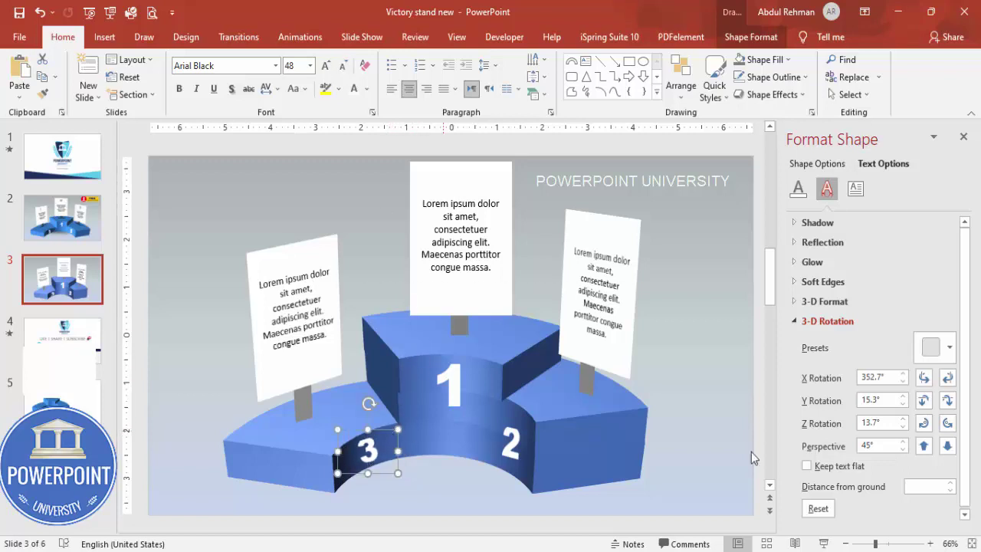
pyautogui.click(925, 426)
pyautogui.click(923, 400)
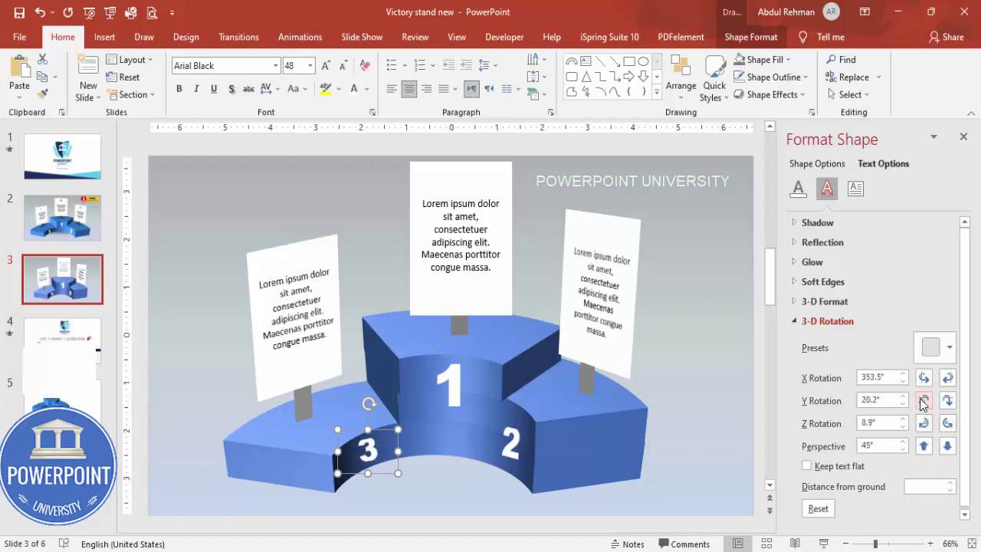
pyautogui.click(417, 491)
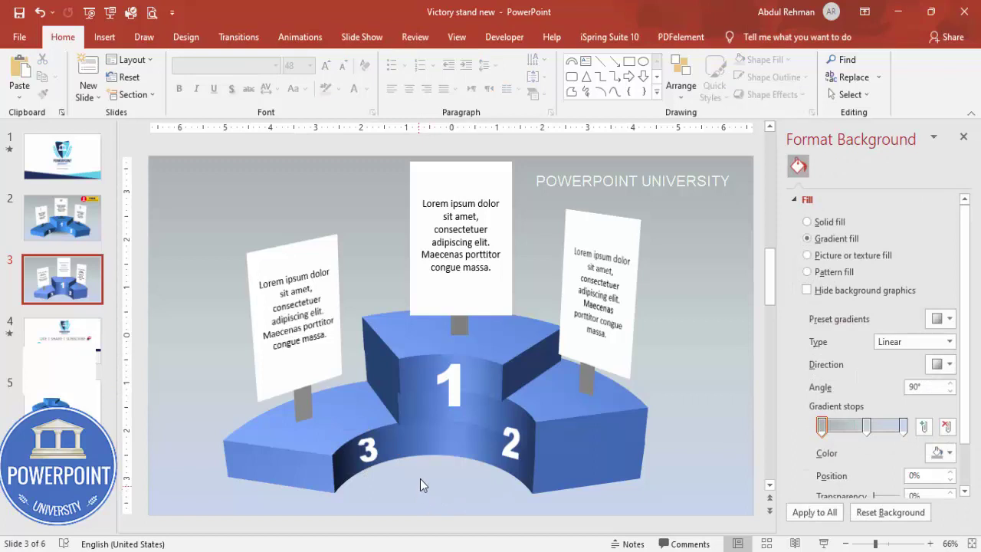